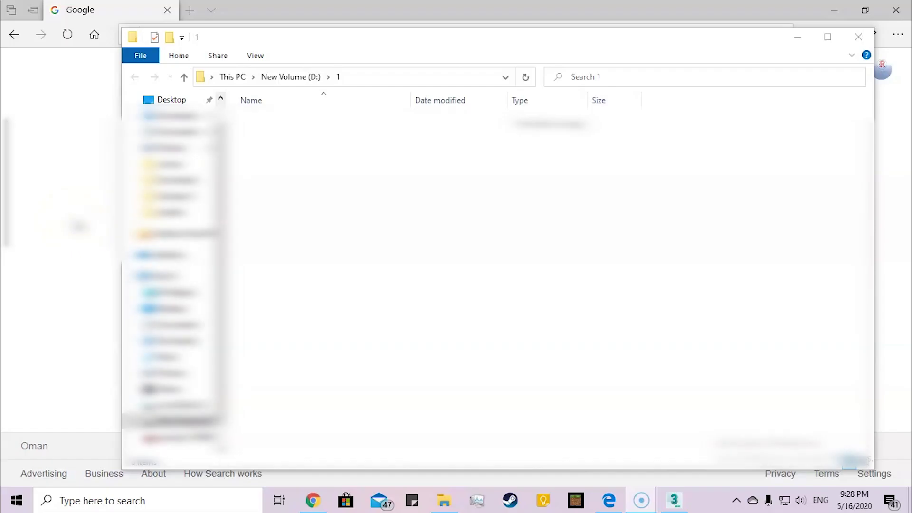
Bring the Edge window with the Google homepage in front of the empty folder window.
click(76, 214)
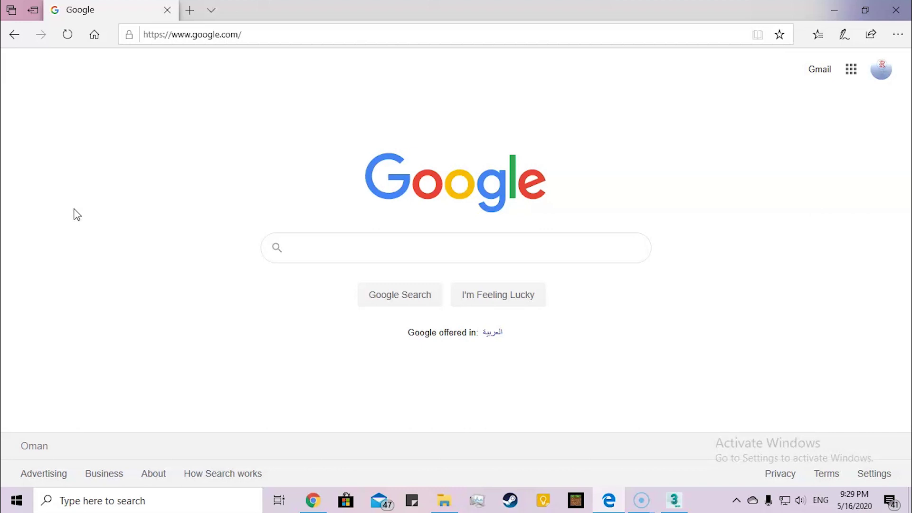
Search Google for 'mixamo'.
click(319, 252)
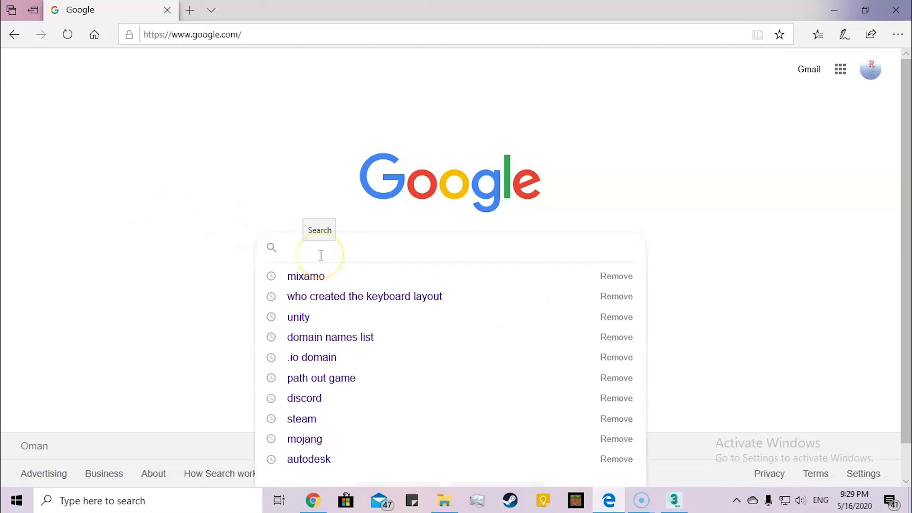
text(mixamo)
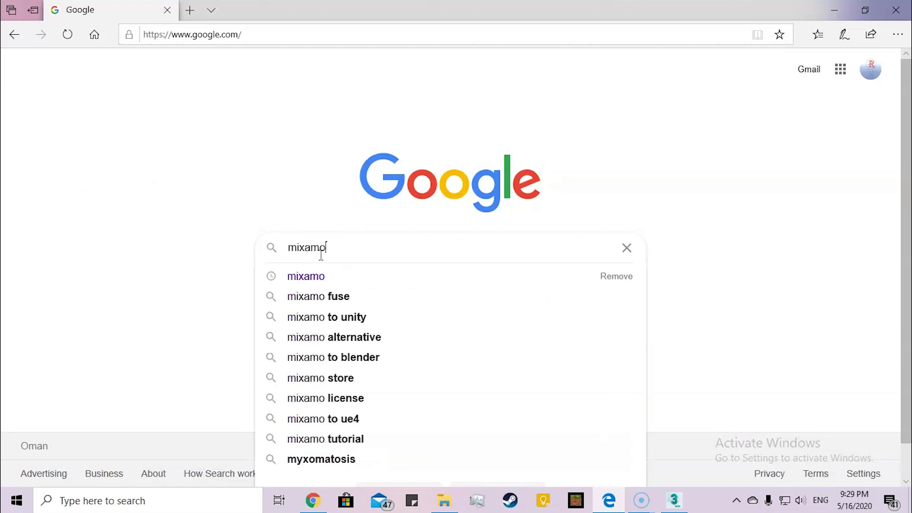
key(Return)
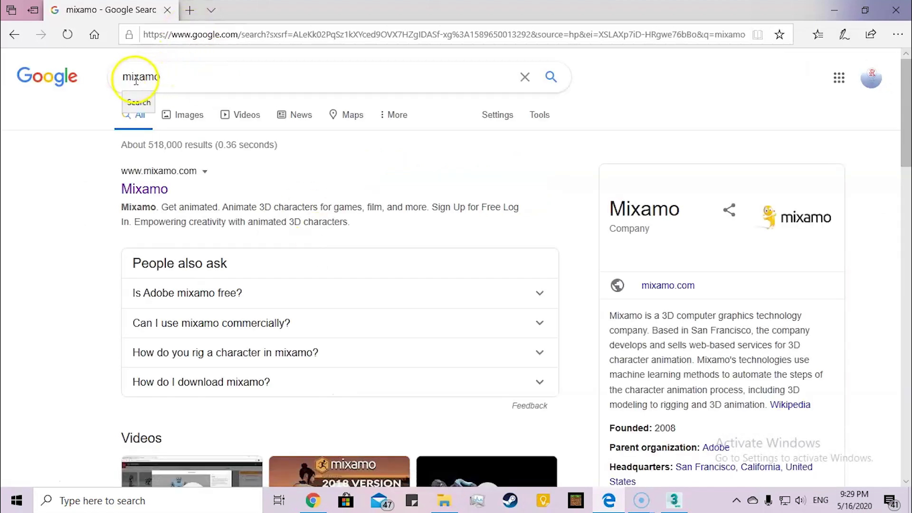
Go to mixamo.com and scroll through the animation thumbnails beside the Zombie preview.
click(131, 188)
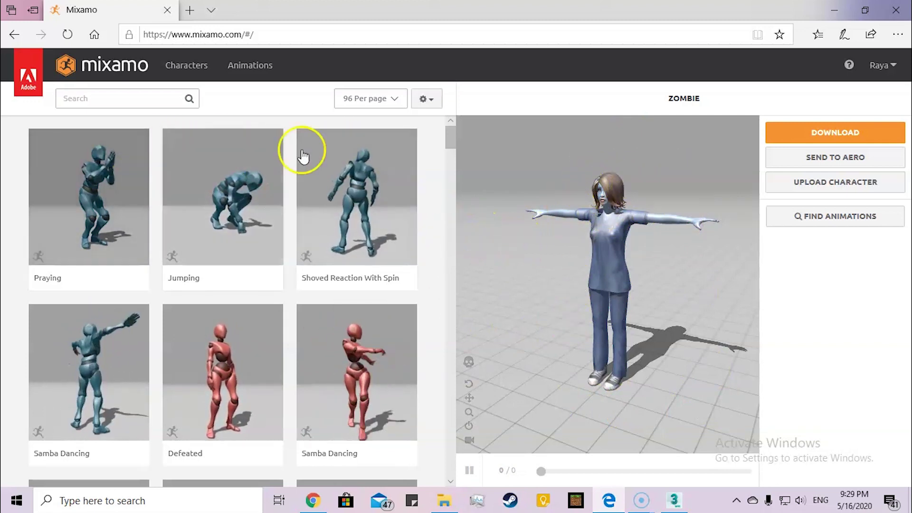
scroll(358, 338, down, 5)
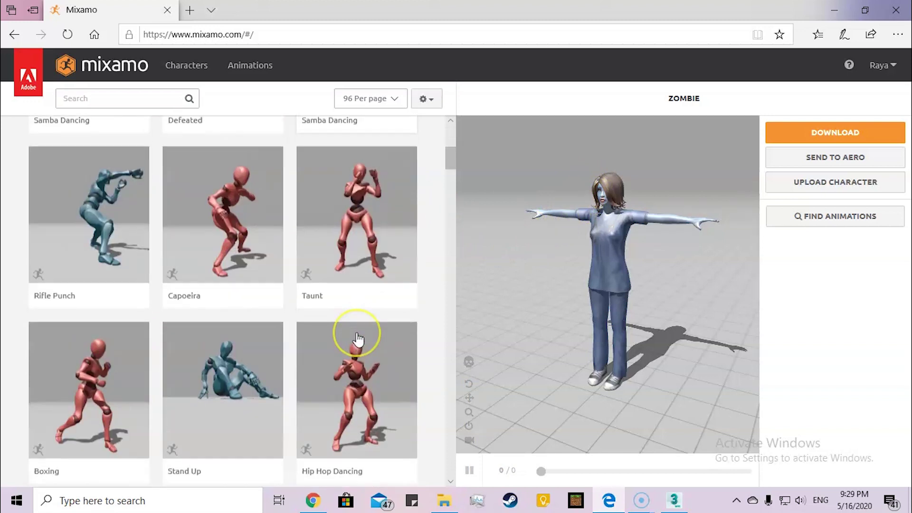
scroll(358, 339, down, 10)
drag(450, 237, 421, 136)
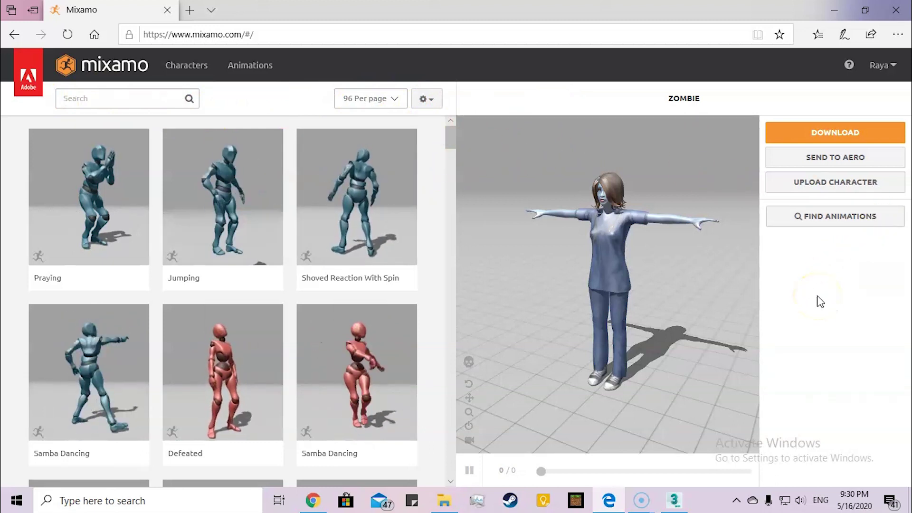
Upload the zombie character file through Upload Character.
click(801, 190)
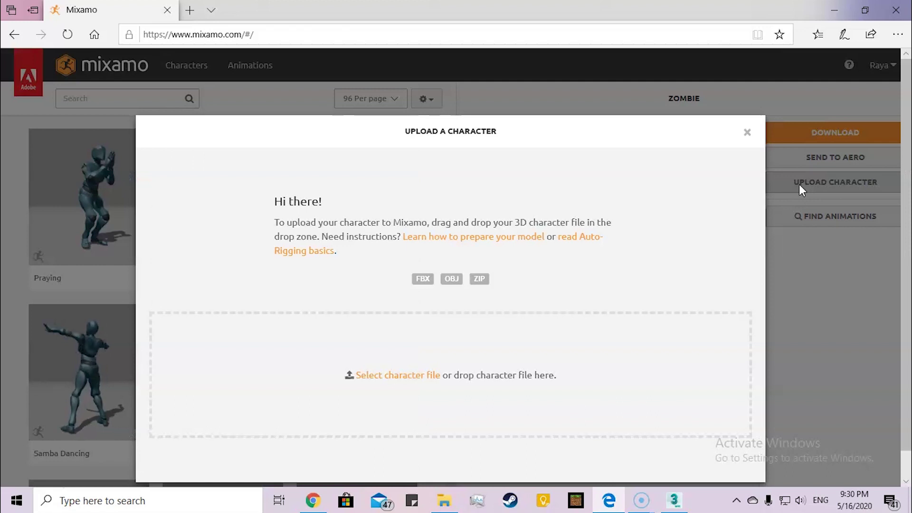
click(390, 376)
click(432, 12)
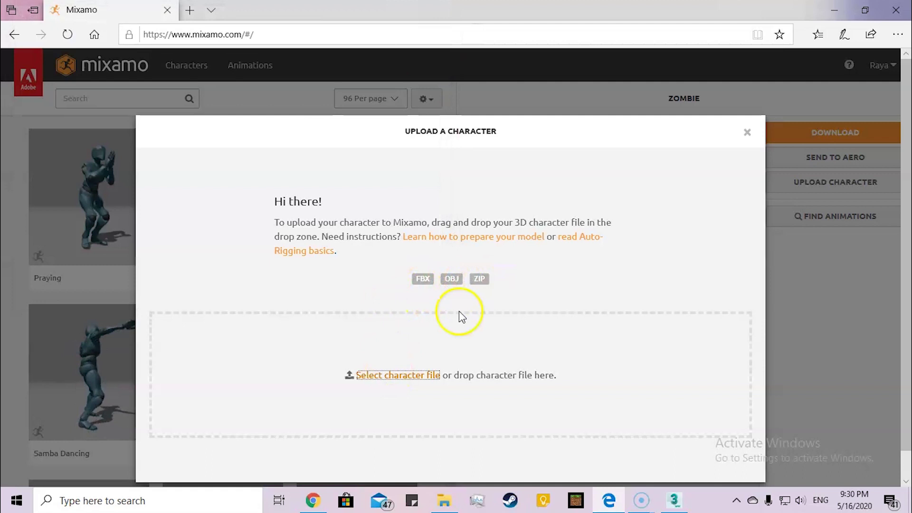
click(387, 376)
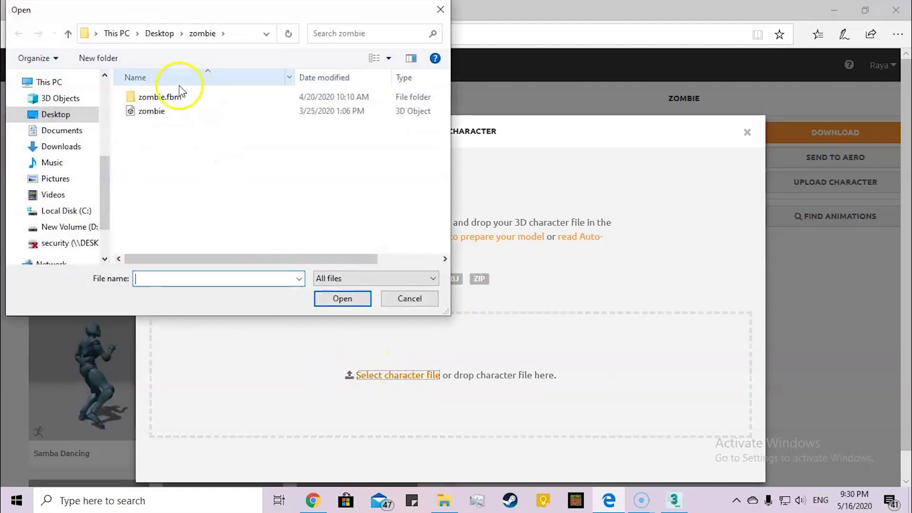
click(163, 119)
double_click(174, 117)
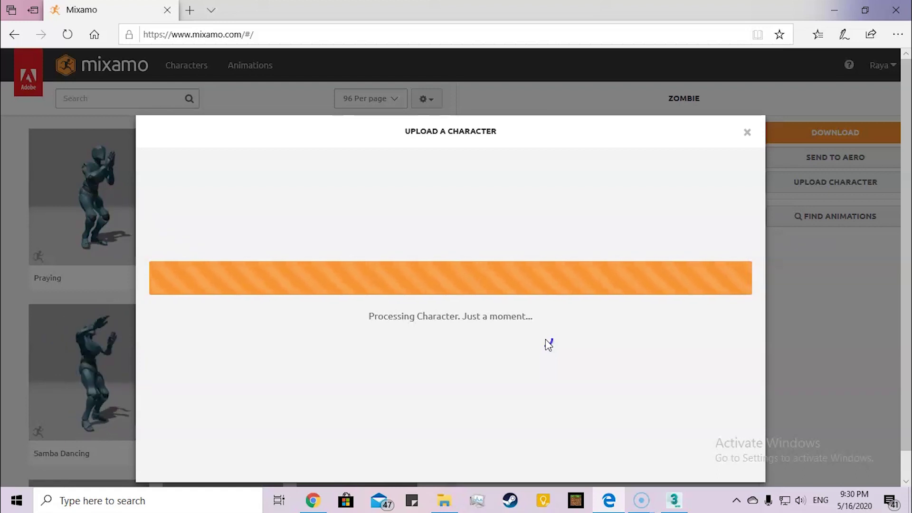
Accept the auto-rigged zombie and let it replace the previous character.
click(445, 327)
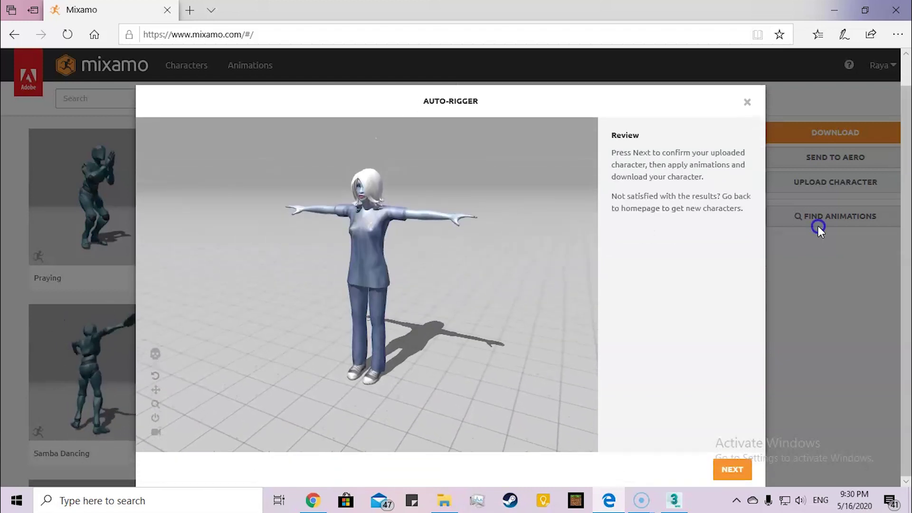
click(732, 470)
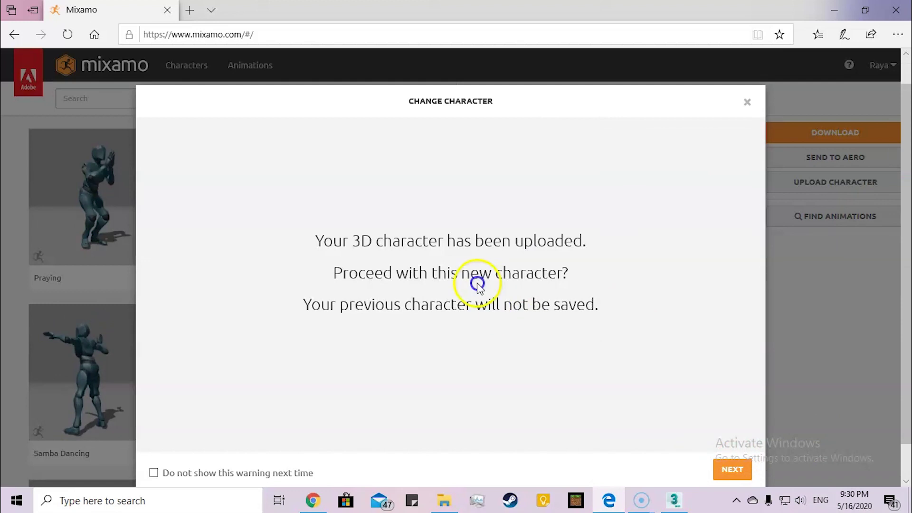
click(742, 469)
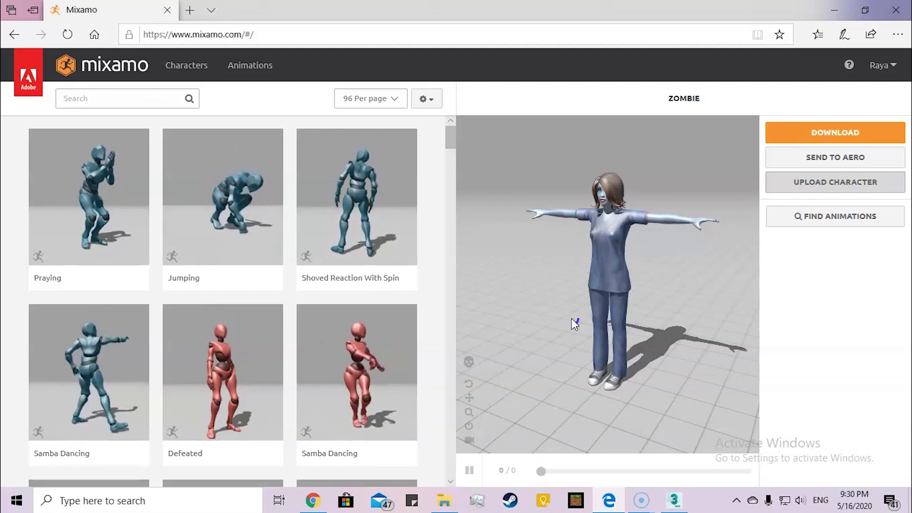
Select the Jumping thumbnail in the grid to play it on the character.
click(614, 286)
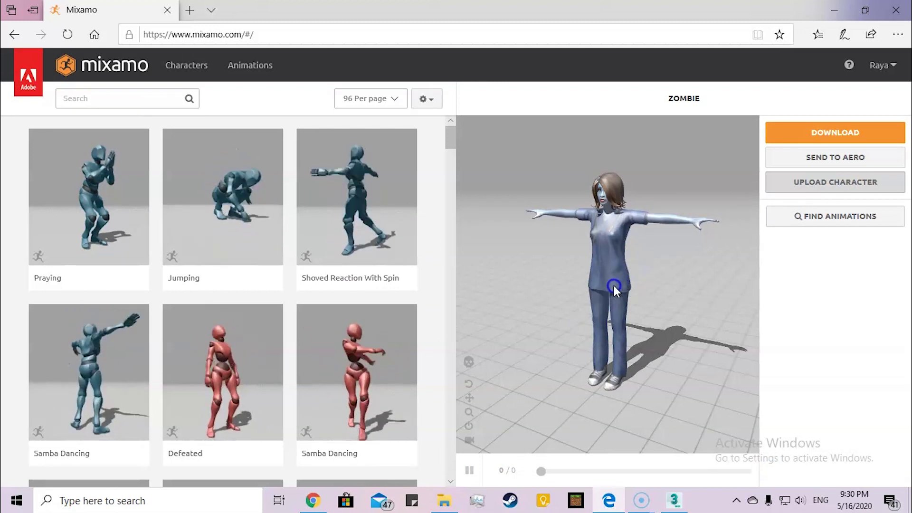
click(615, 280)
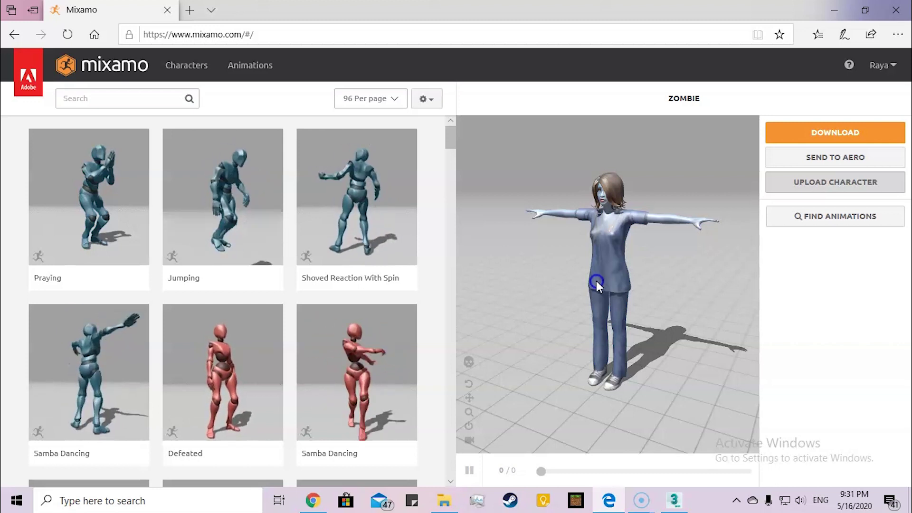
click(597, 281)
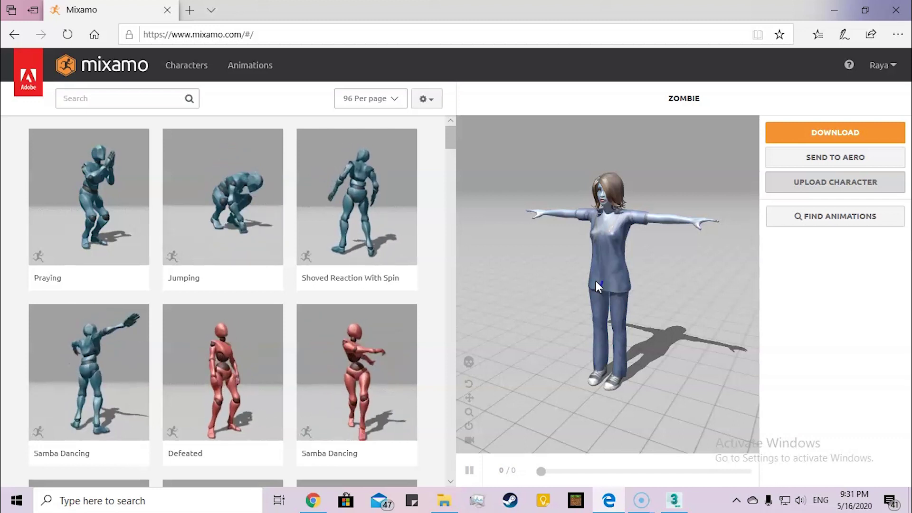
click(596, 275)
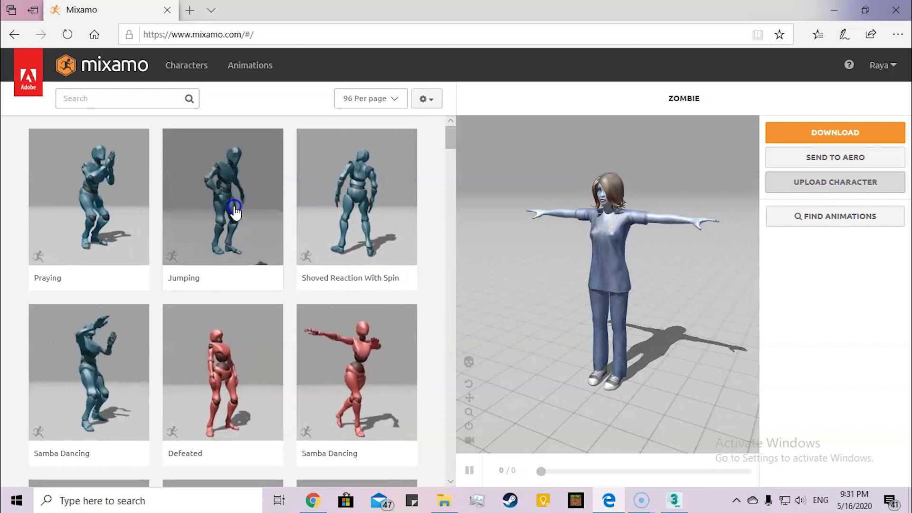
Switch the preview from Jumping to Samba Dancing and zoom in on the dancing character.
click(207, 416)
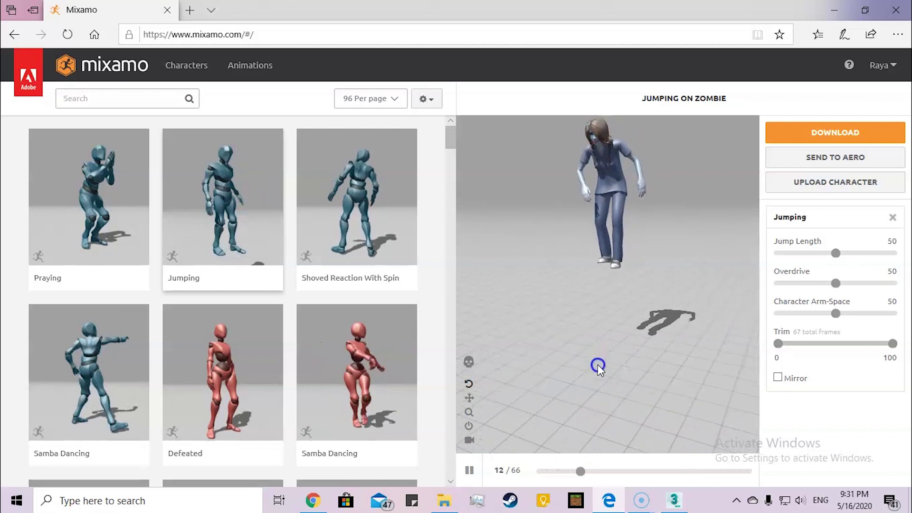
click(583, 338)
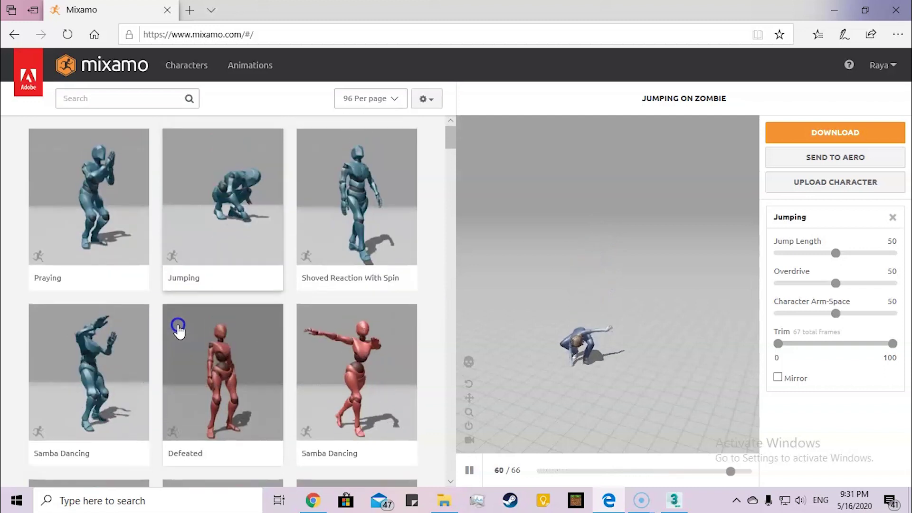
click(322, 340)
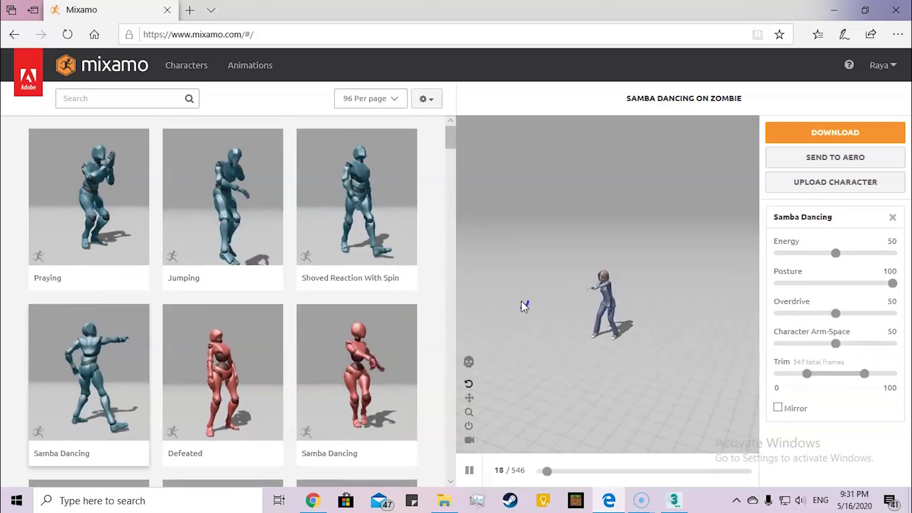
scroll(613, 298, up, 5)
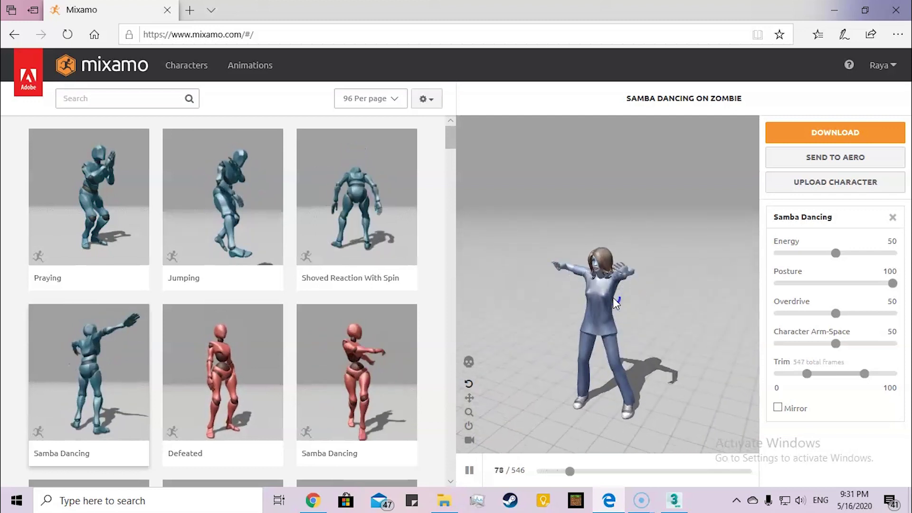
click(572, 242)
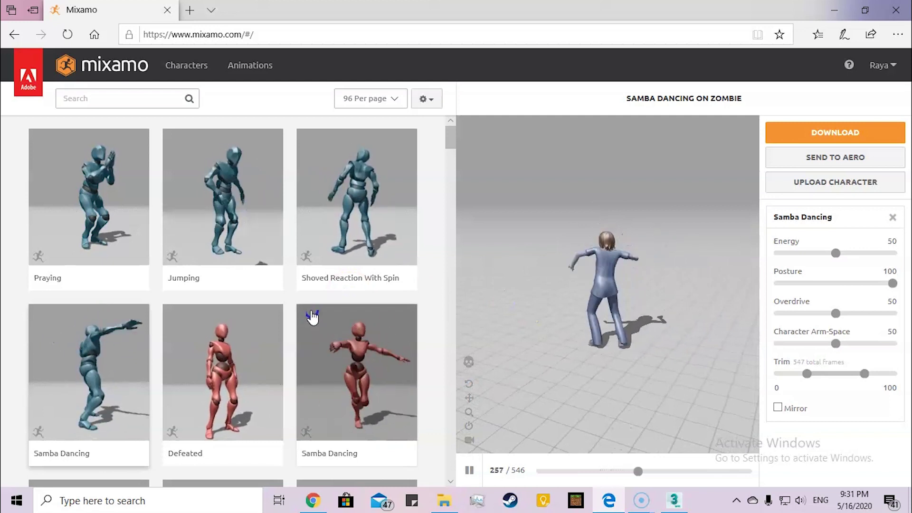
Filter the animation library to show only the Dance genre.
click(125, 106)
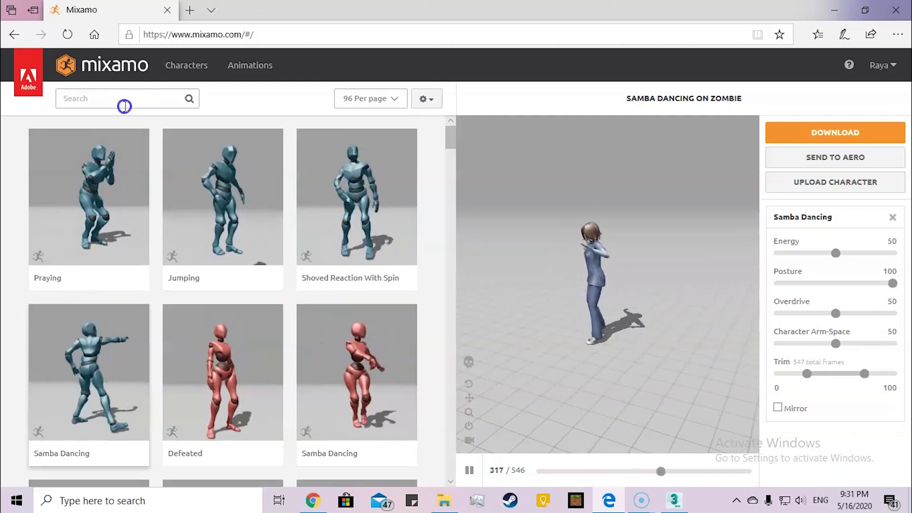
click(107, 109)
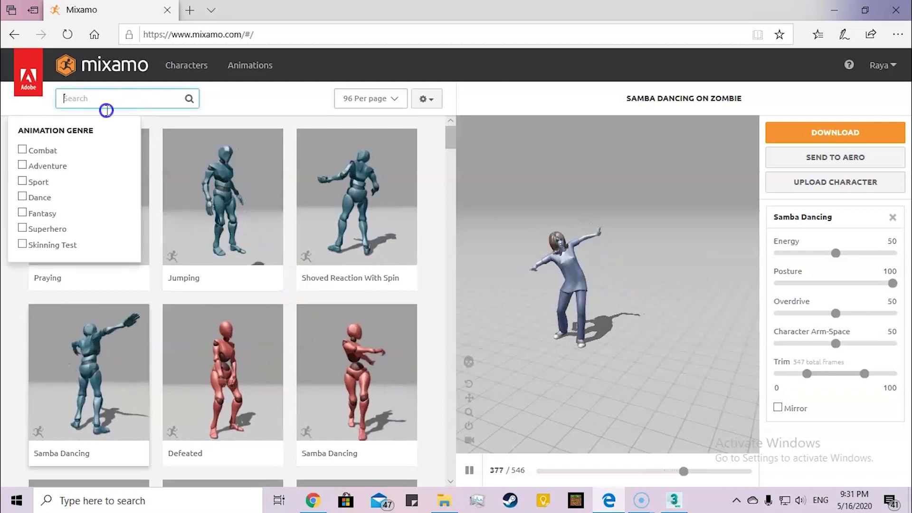
click(24, 197)
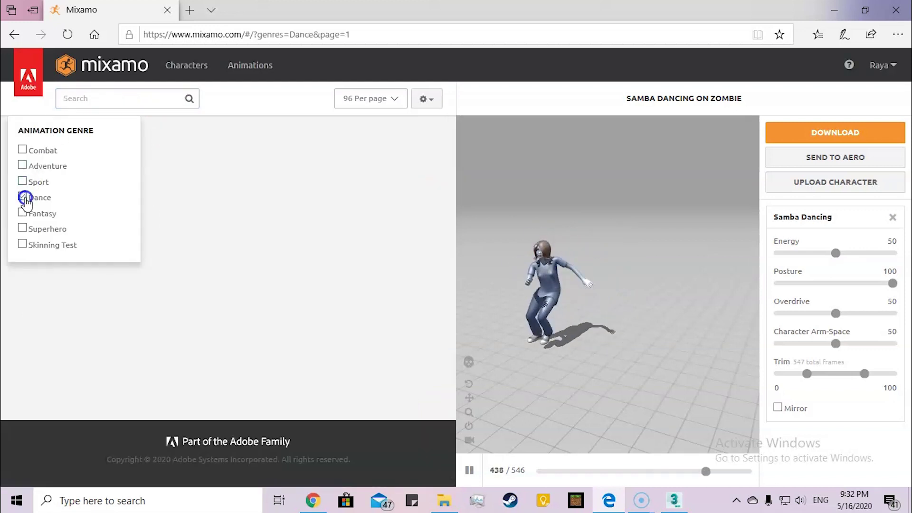
click(288, 195)
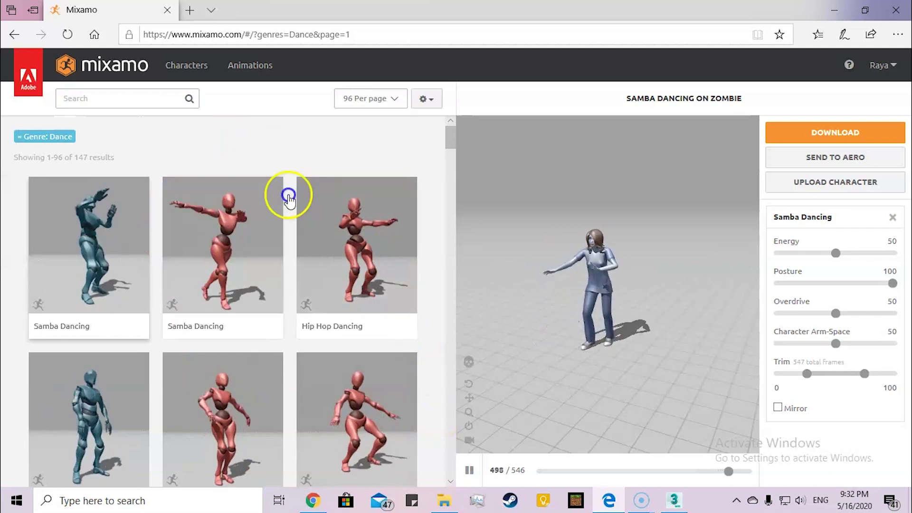
Search the dance animations for 'breakdance' and scroll through the 79 results.
click(146, 98)
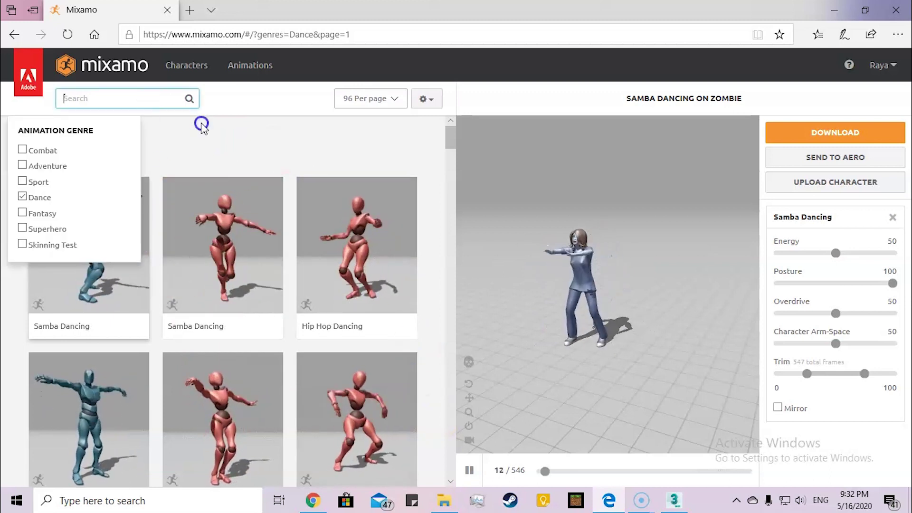
text(break)
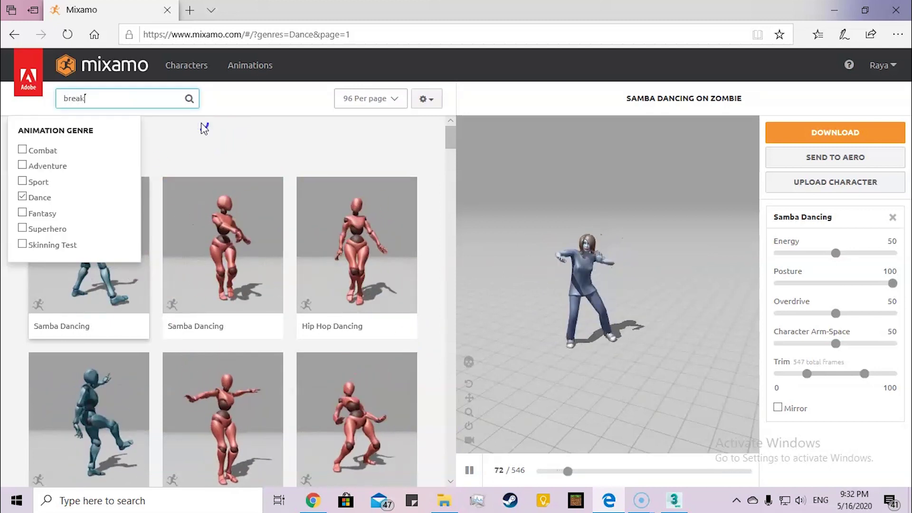
text(dance)
key(Return)
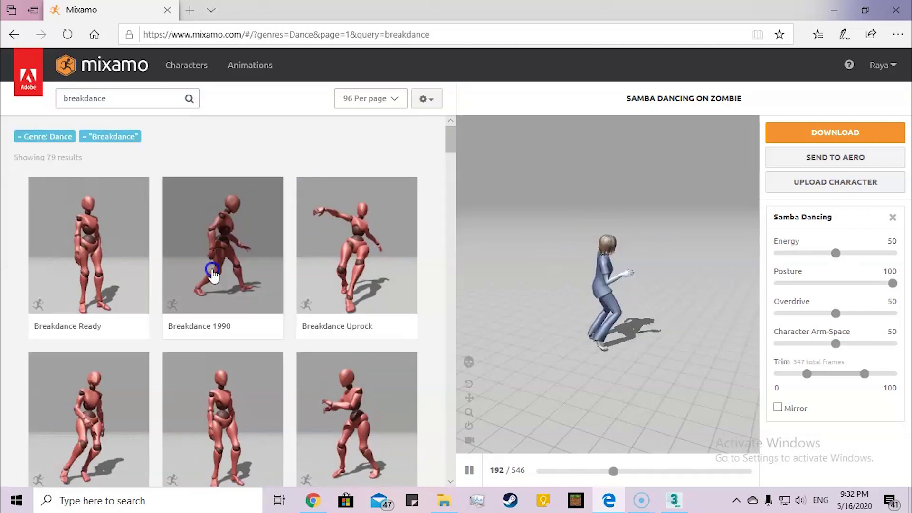
scroll(204, 352, down, 4)
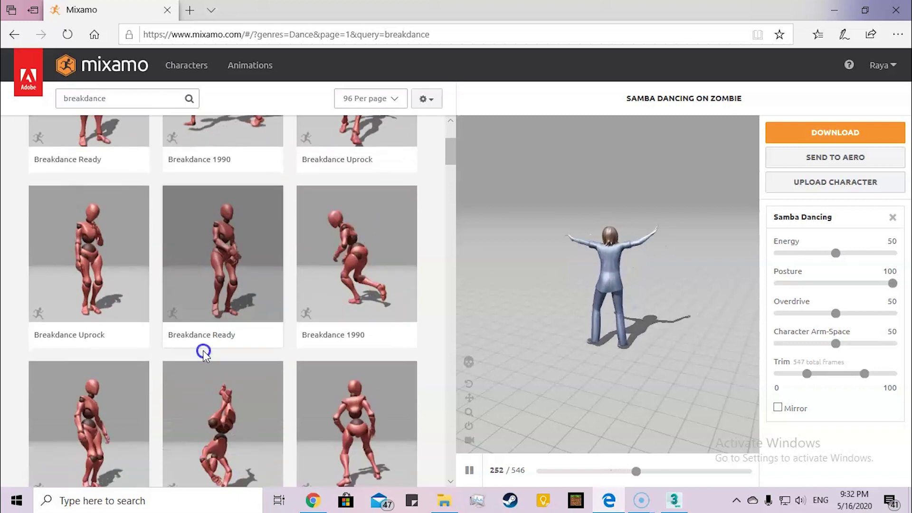
scroll(204, 354, down, 5)
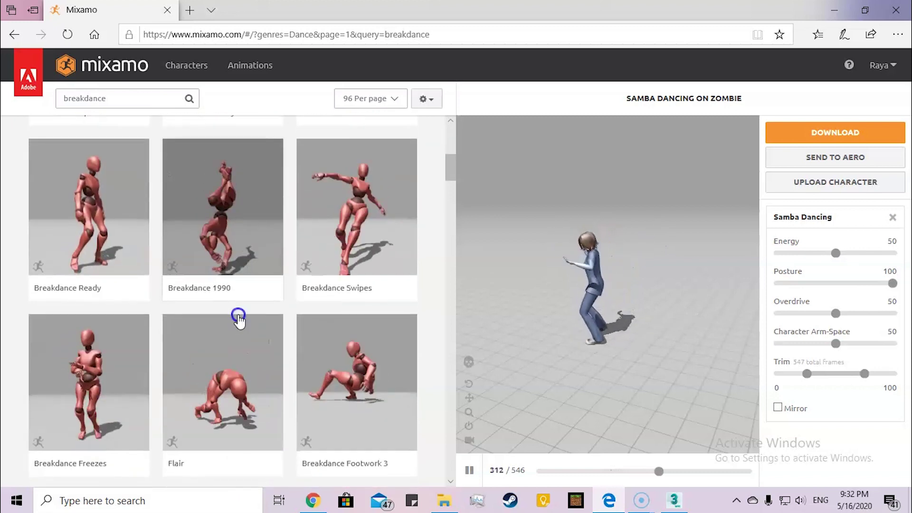
scroll(239, 319, down, 6)
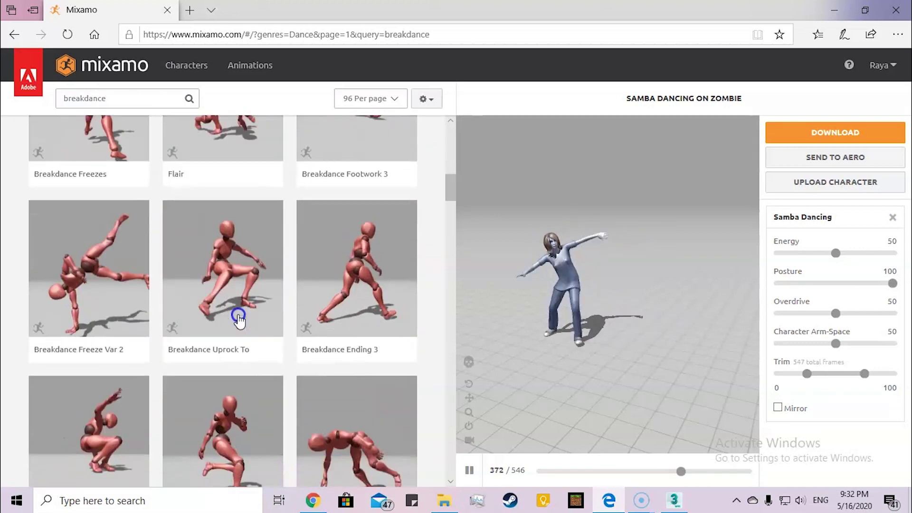
scroll(239, 319, down, 7)
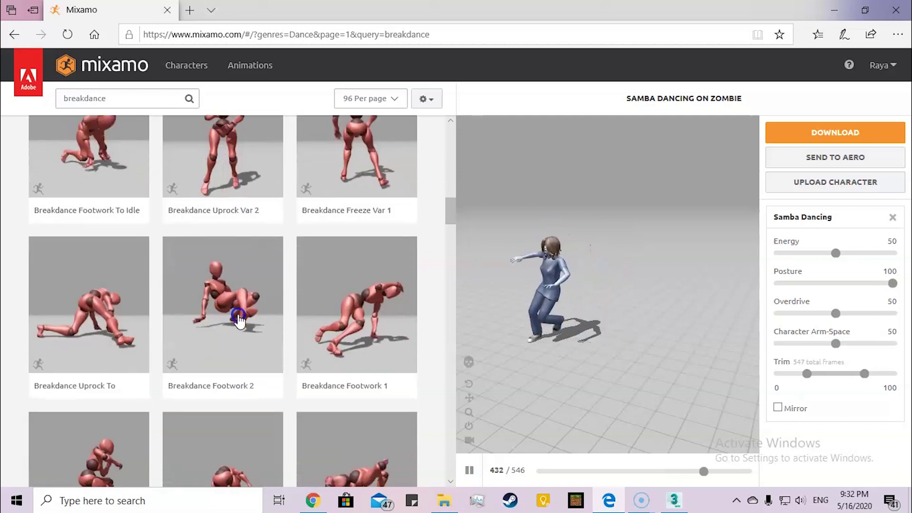
scroll(239, 320, down, 10)
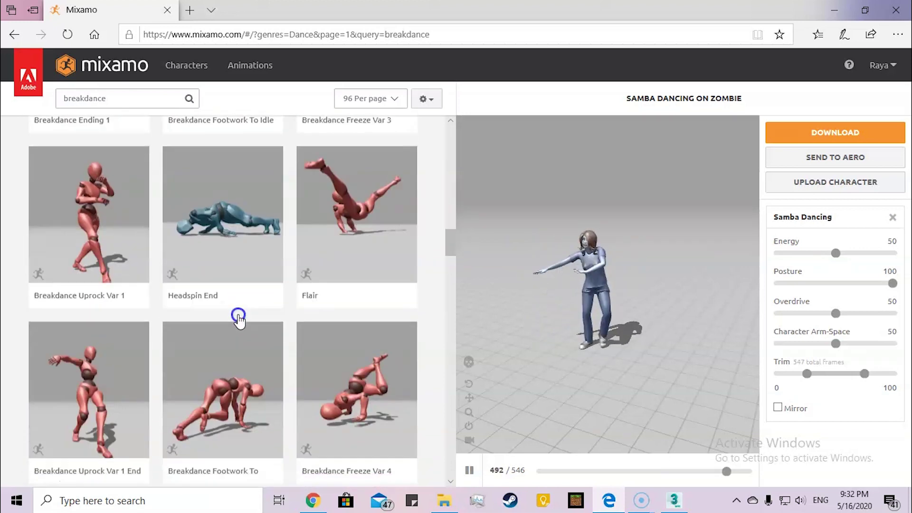
scroll(238, 318, down, 6)
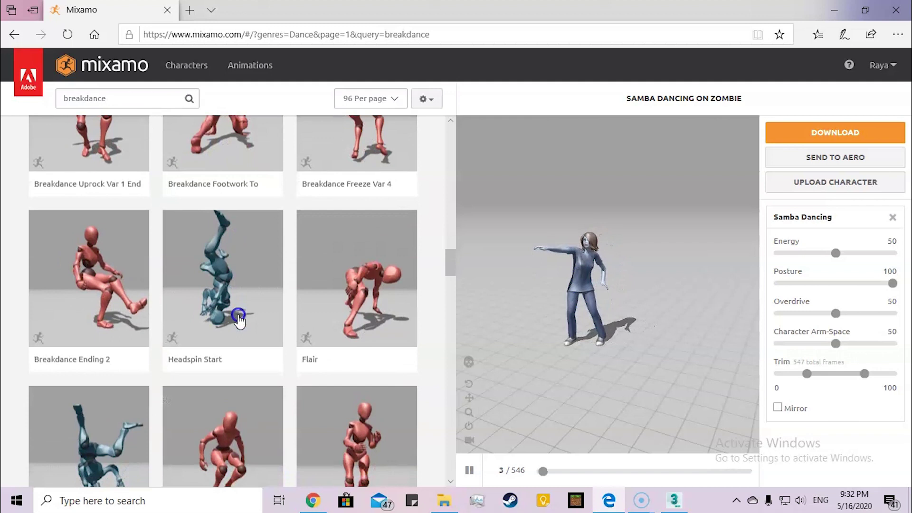
scroll(239, 319, down, 7)
scroll(238, 319, up, 3)
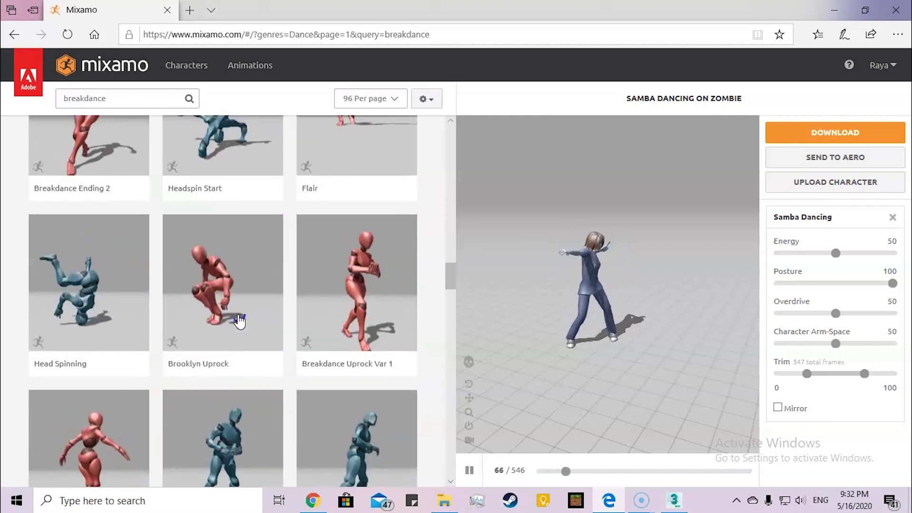
scroll(239, 319, up, 20)
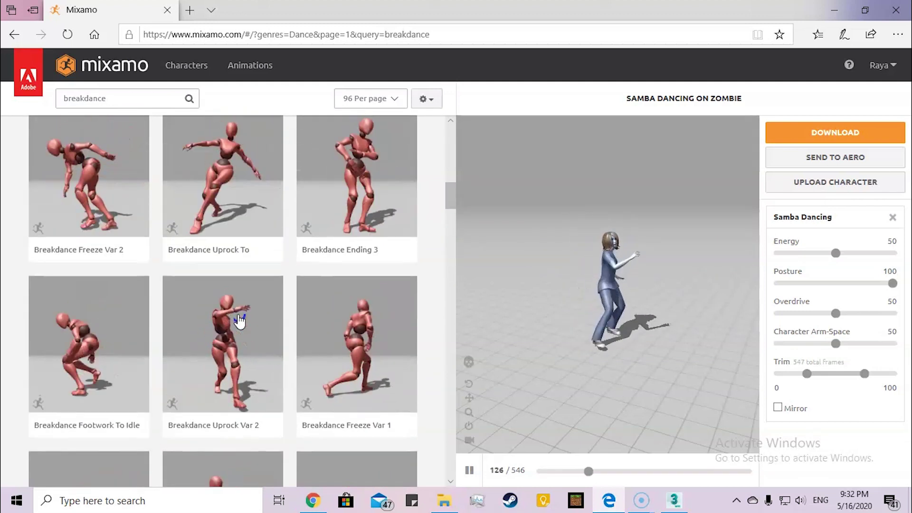
scroll(239, 319, down, 2)
scroll(239, 319, up, 8)
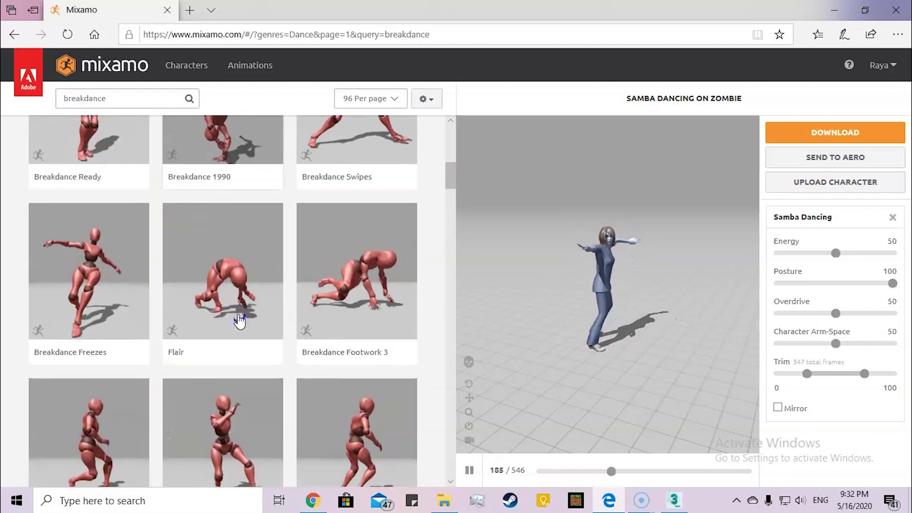
scroll(239, 319, down, 1)
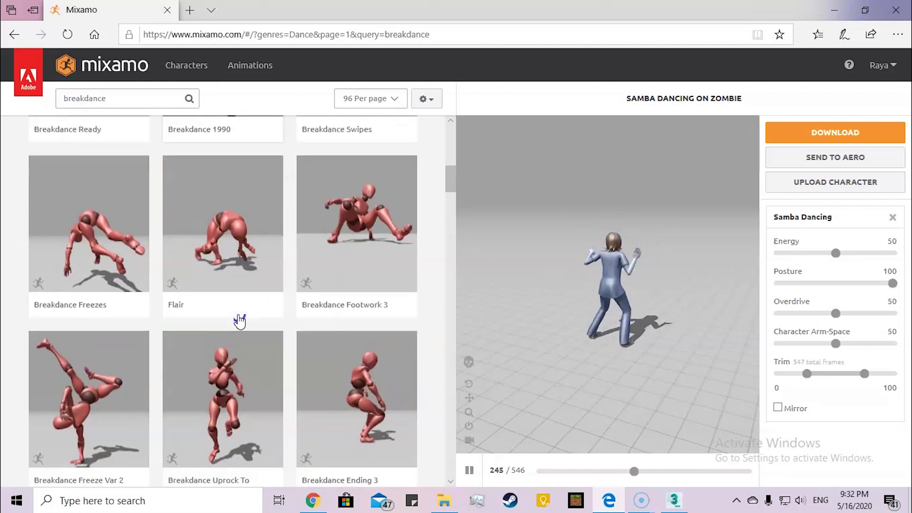
scroll(332, 275, down, 1)
scroll(387, 242, up, 6)
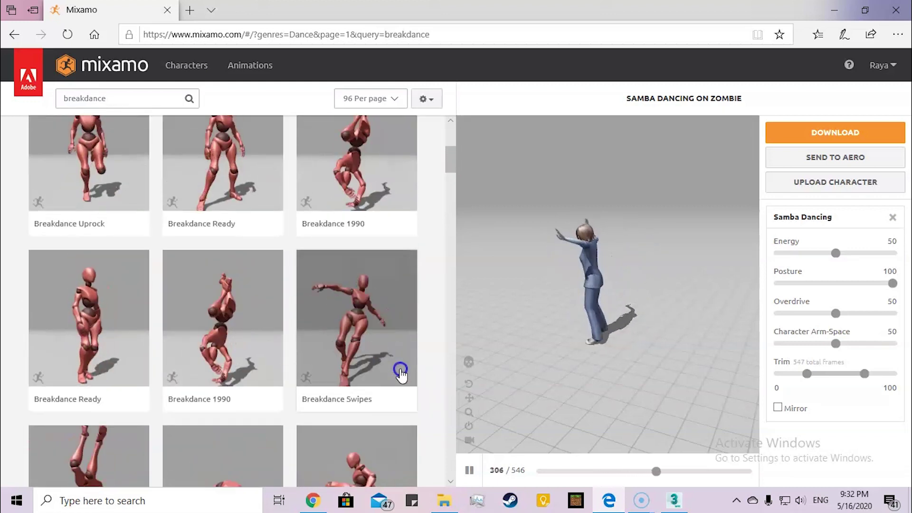
scroll(394, 385, up, 6)
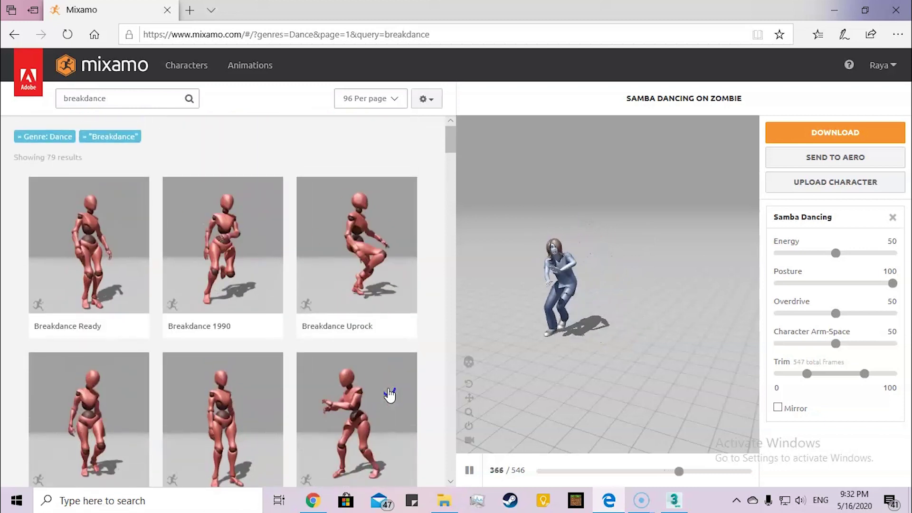
scroll(390, 394, down, 10)
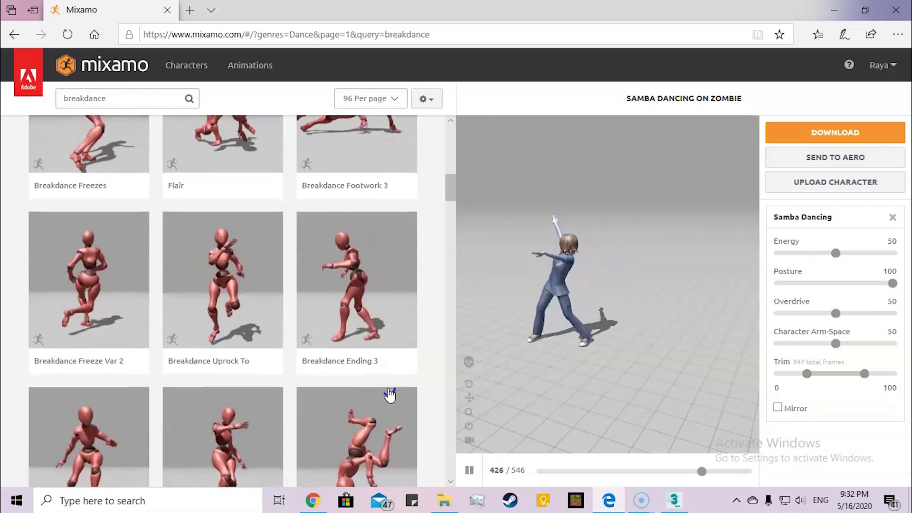
scroll(390, 395, up, 5)
Apply Breakdance Footwork 3 to the zombie and orbit the preview down to floor level.
click(367, 283)
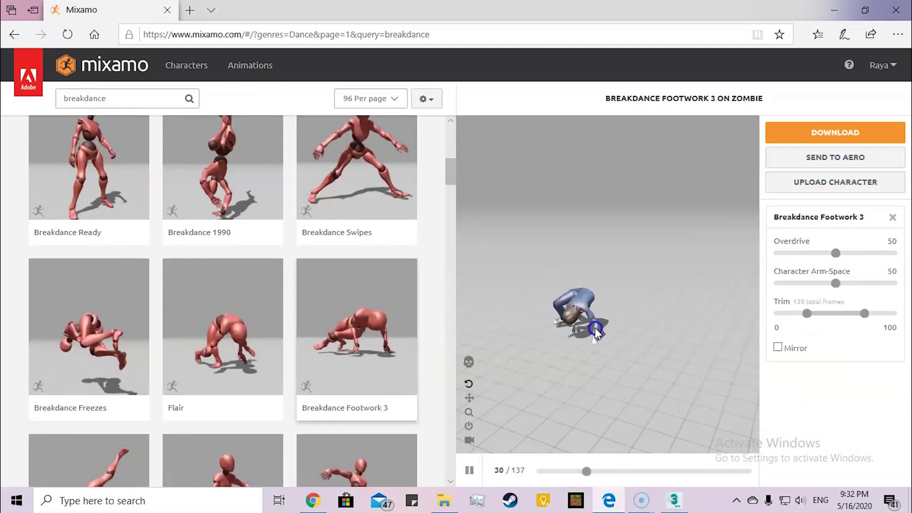
drag(581, 324, 665, 286)
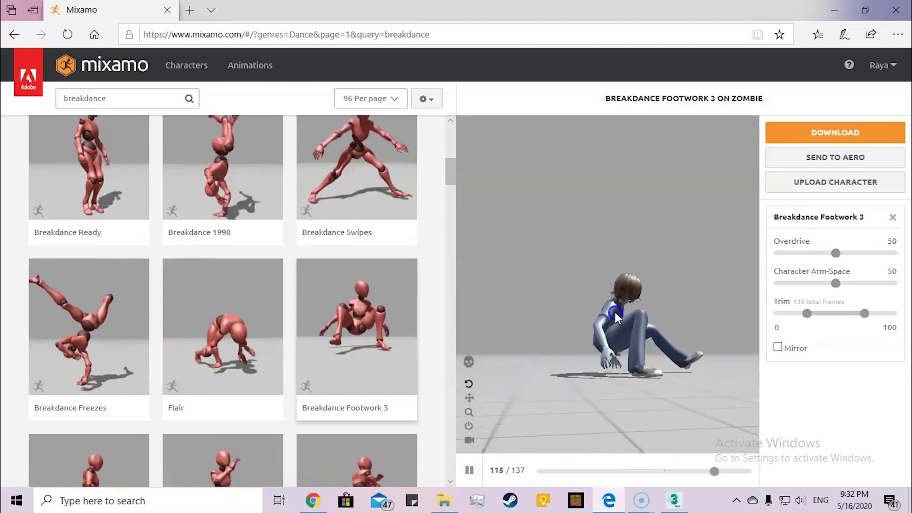
drag(642, 285, 614, 331)
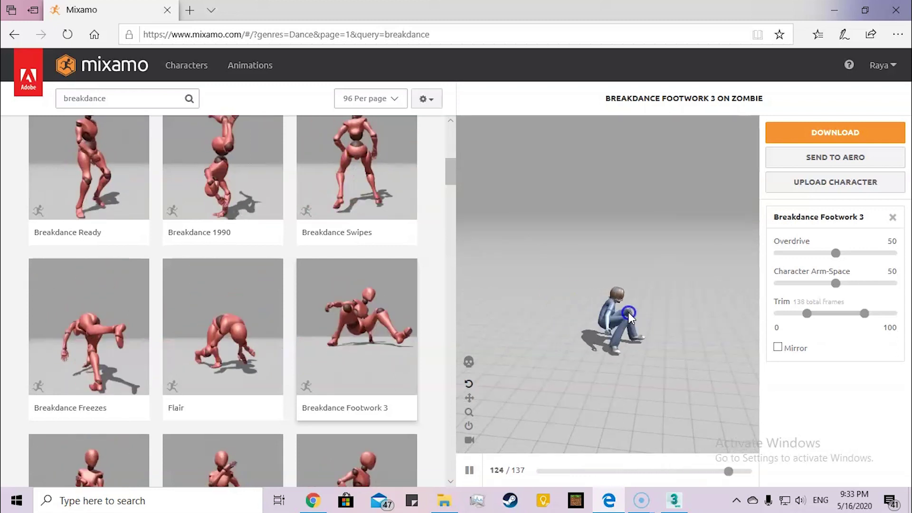
mouse_move(629, 318)
mouse_down()
mouse_move(613, 323)
mouse_move(540, 301)
mouse_move(576, 307)
mouse_move(576, 297)
mouse_move(592, 297)
mouse_move(613, 276)
mouse_move(621, 310)
mouse_move(606, 306)
mouse_move(622, 305)
mouse_up()
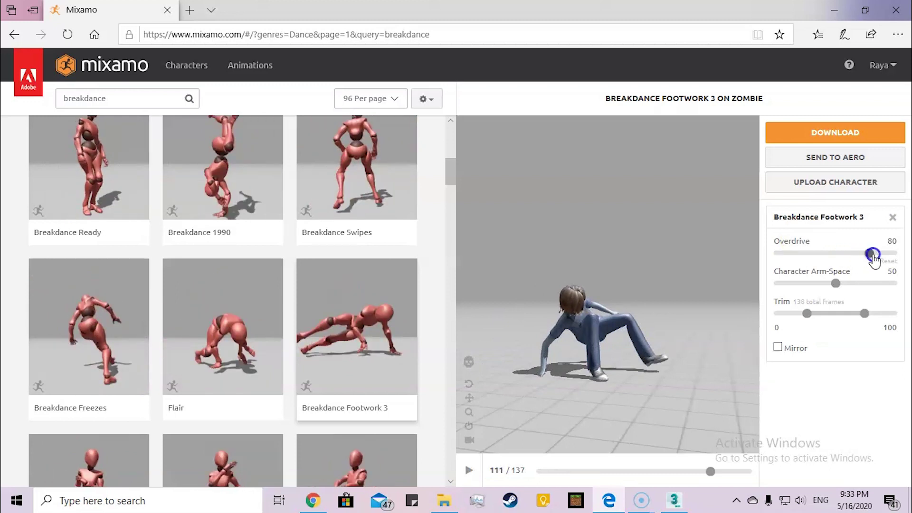
Settle the Breakdance Footwork 3 Overdrive slider at 71.
drag(879, 257, 880, 258)
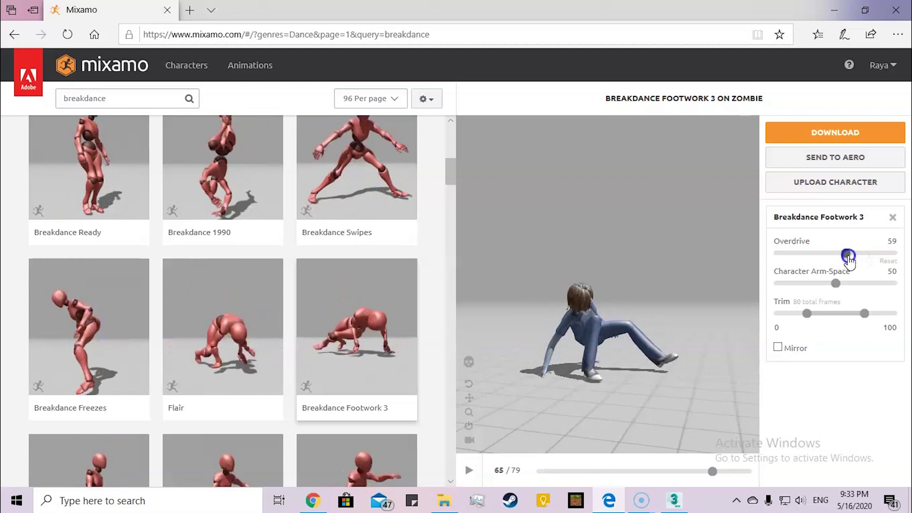
drag(813, 257, 793, 257)
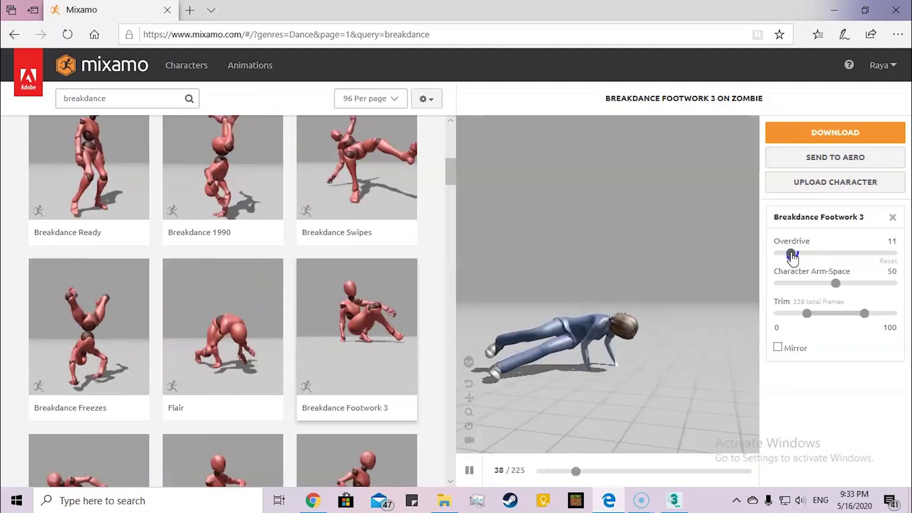
drag(792, 253, 800, 253)
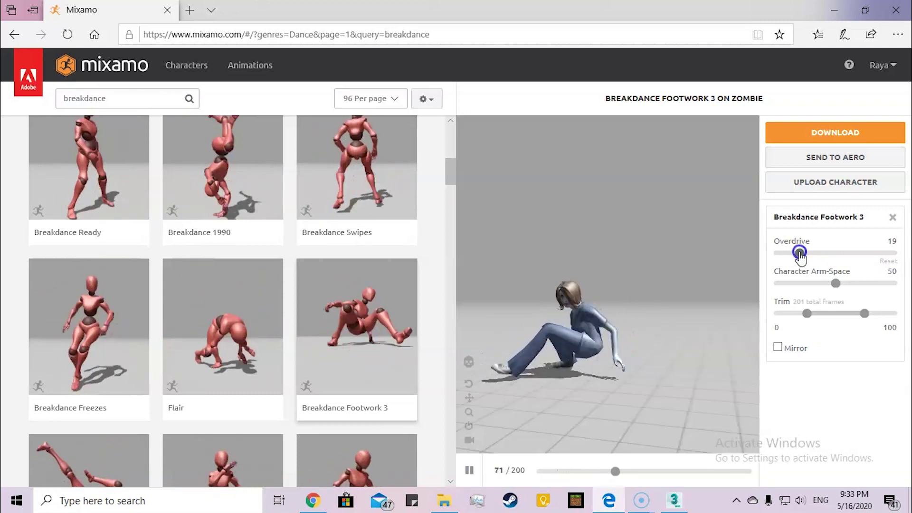
drag(879, 257, 878, 261)
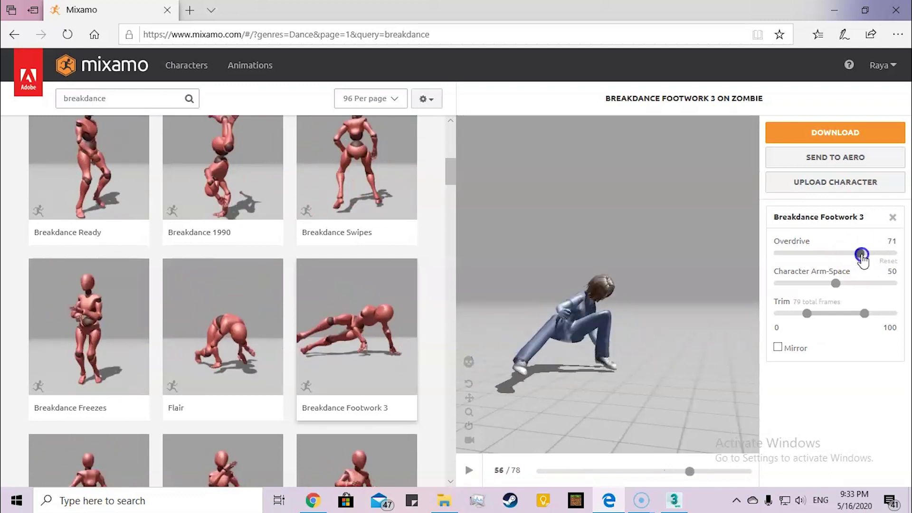
drag(862, 256, 861, 255)
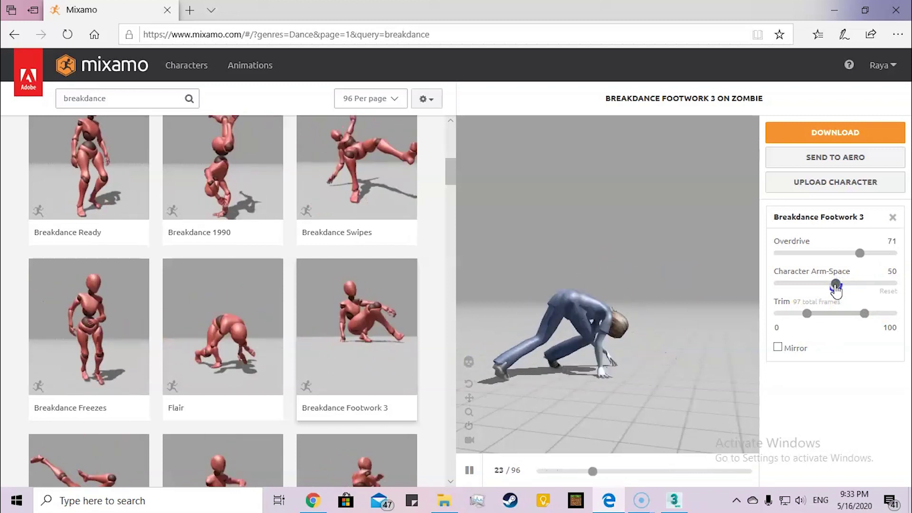
Lower the Character Arm-Space slider from 100 to 60.
drag(835, 286, 830, 286)
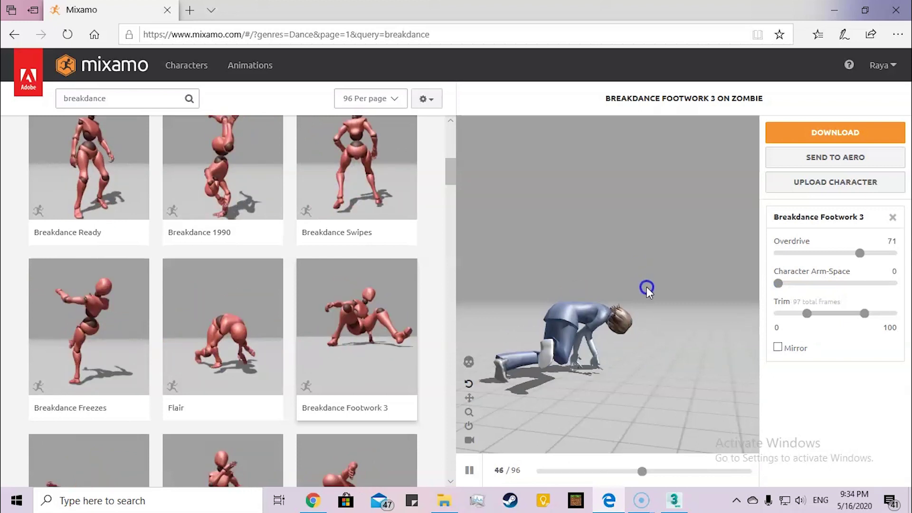
drag(779, 284, 904, 298)
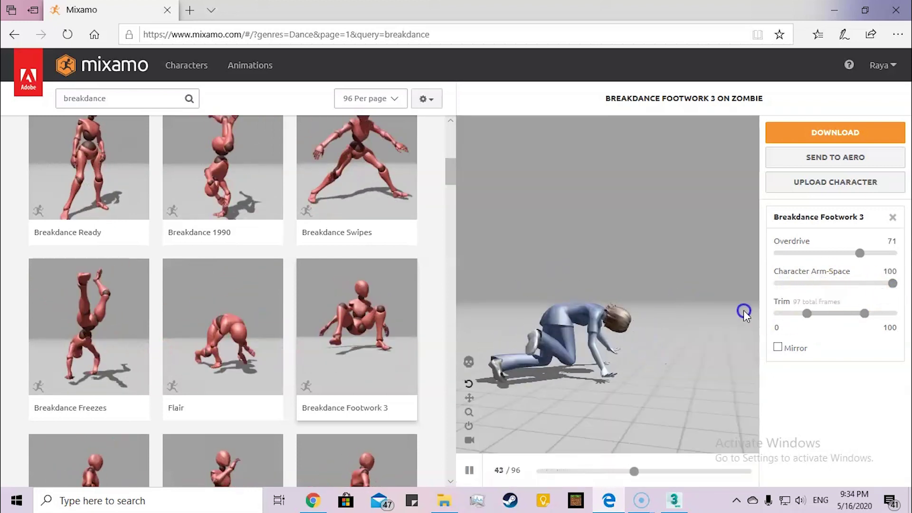
click(850, 285)
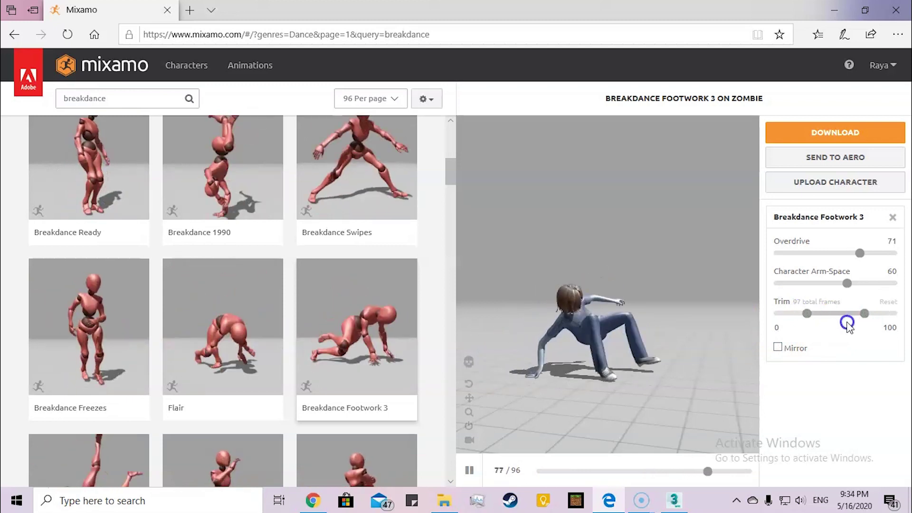
click(651, 190)
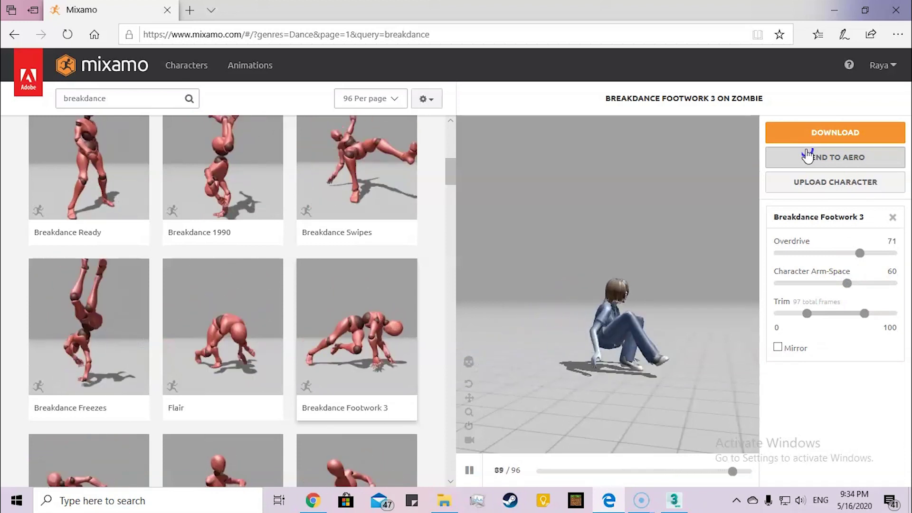
Download Breakdance Footwork 3 as FBX(.Fbx), With Skin, 30 fps, Keyframe Reduction None.
click(807, 139)
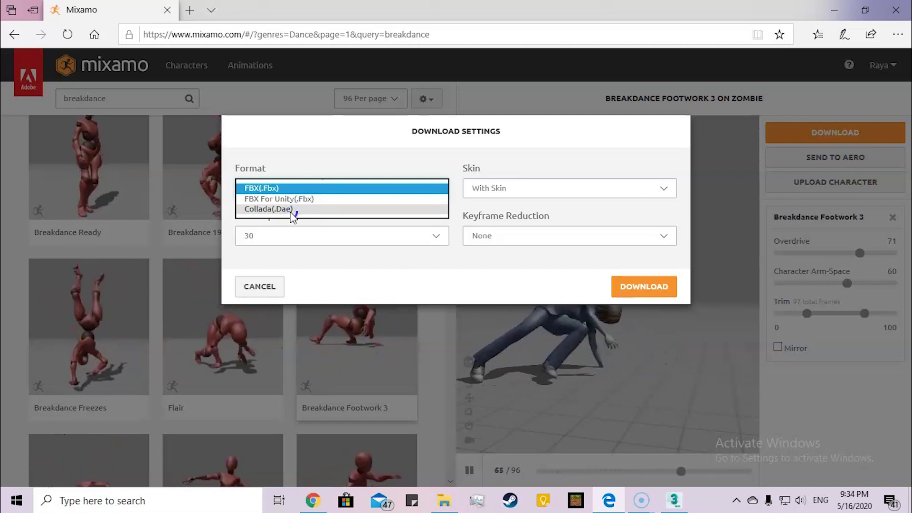
click(298, 187)
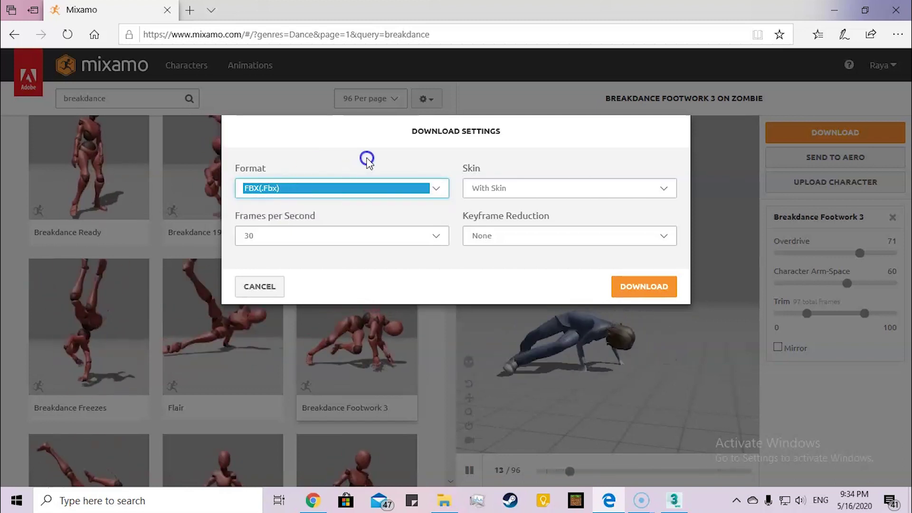
click(511, 195)
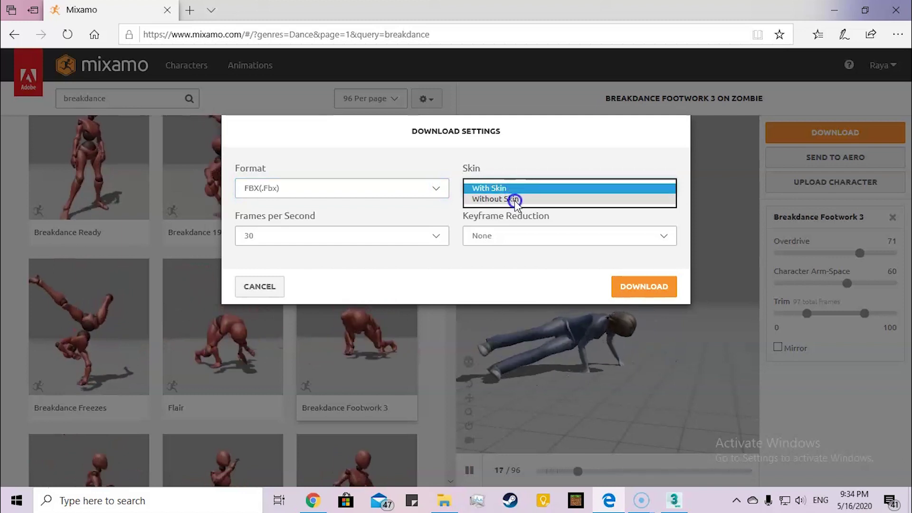
click(518, 188)
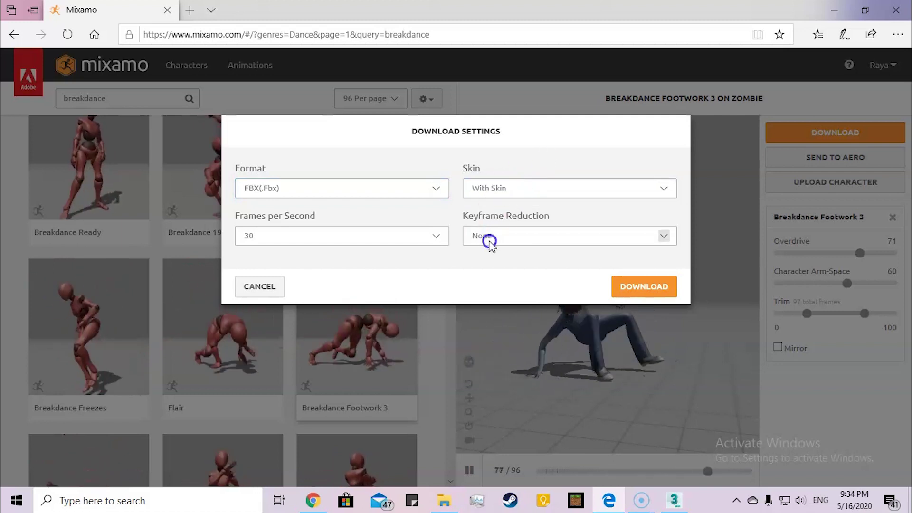
click(489, 242)
click(441, 269)
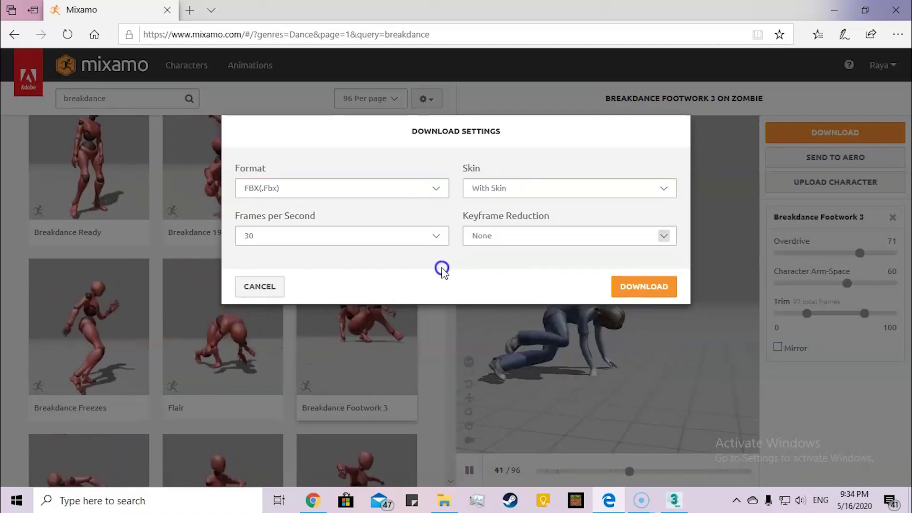
click(294, 233)
click(397, 264)
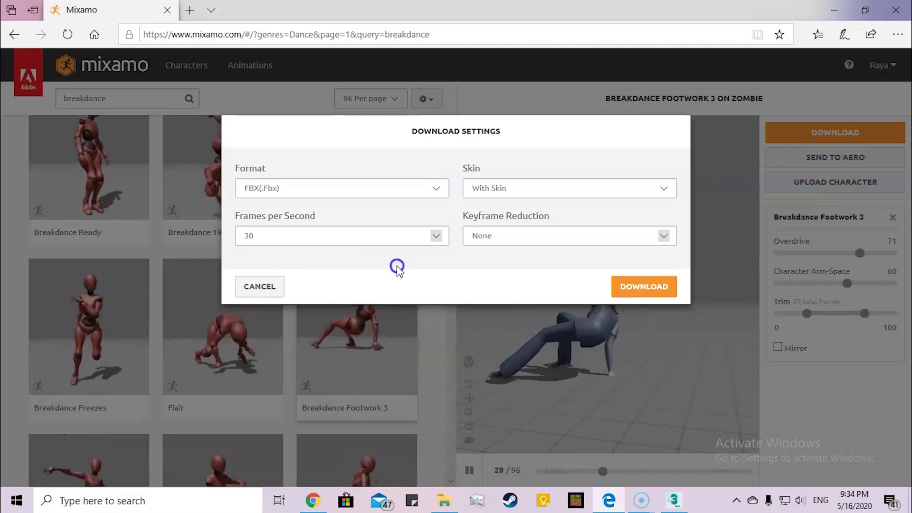
click(657, 281)
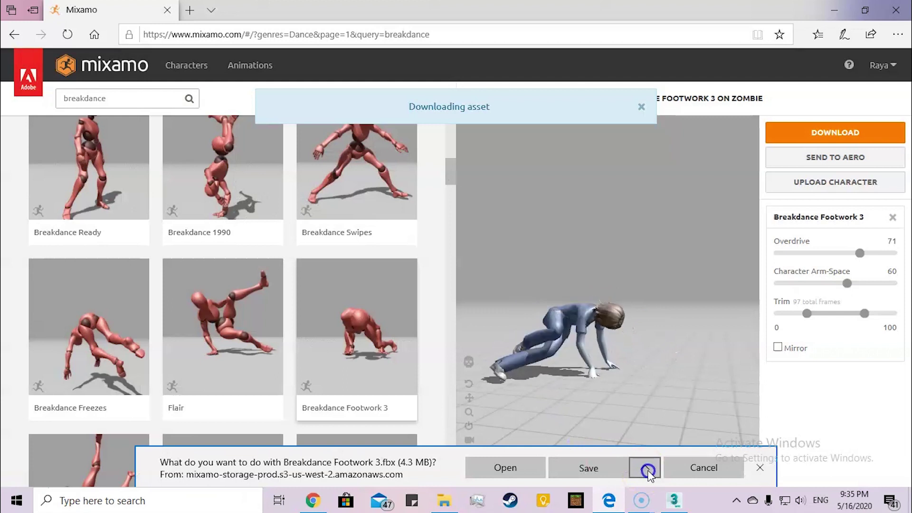
Save Breakdance Footwork 3.fbx with Save as into New Volume (D:) > 1, then open its folder in File Explorer.
click(648, 470)
click(617, 444)
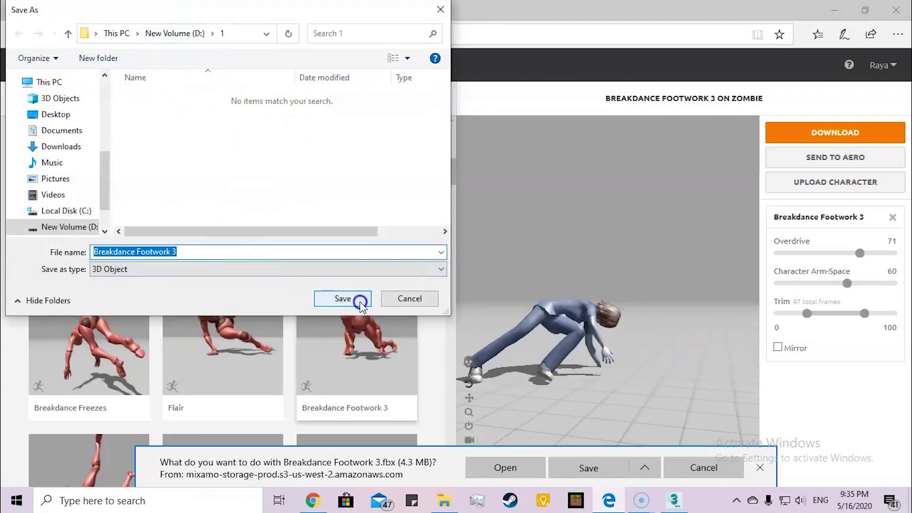
click(342, 299)
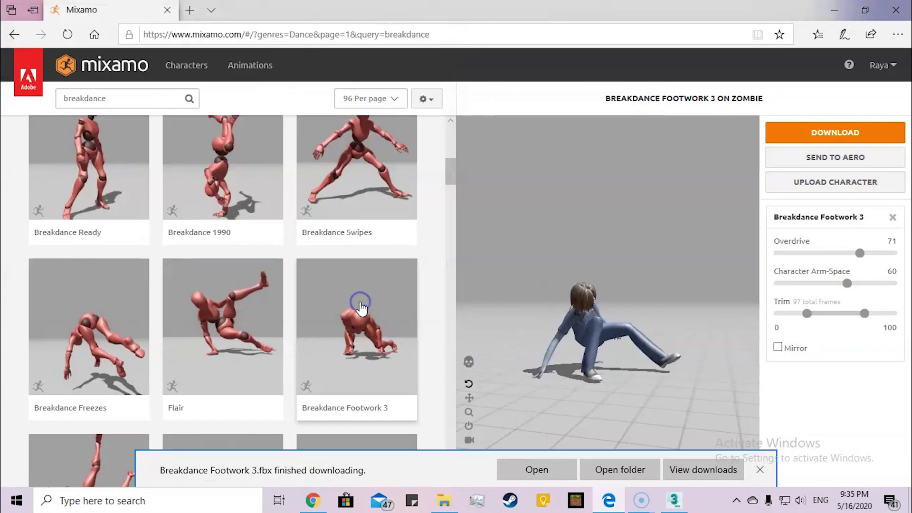
click(618, 470)
click(444, 499)
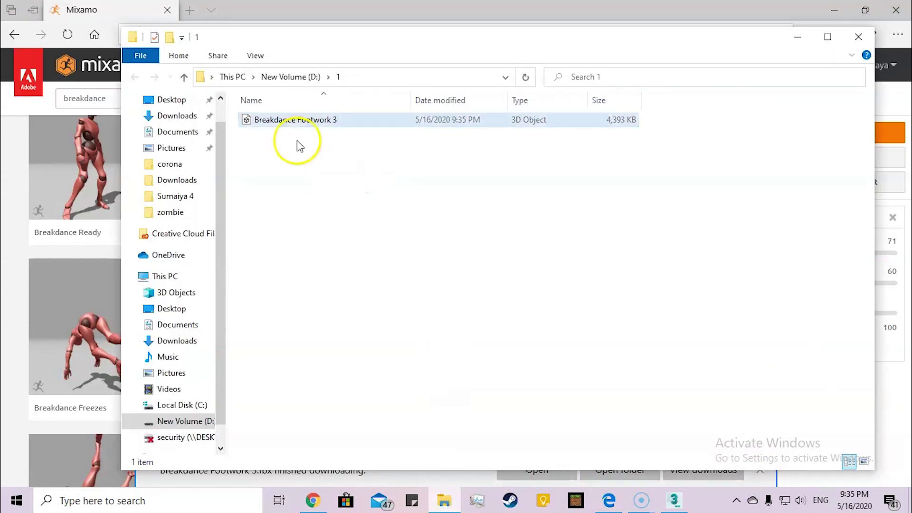
Import Breakdance Footwork 3.fbx into 3ds Max, deselect it, and maximize the Perspective viewport.
click(675, 499)
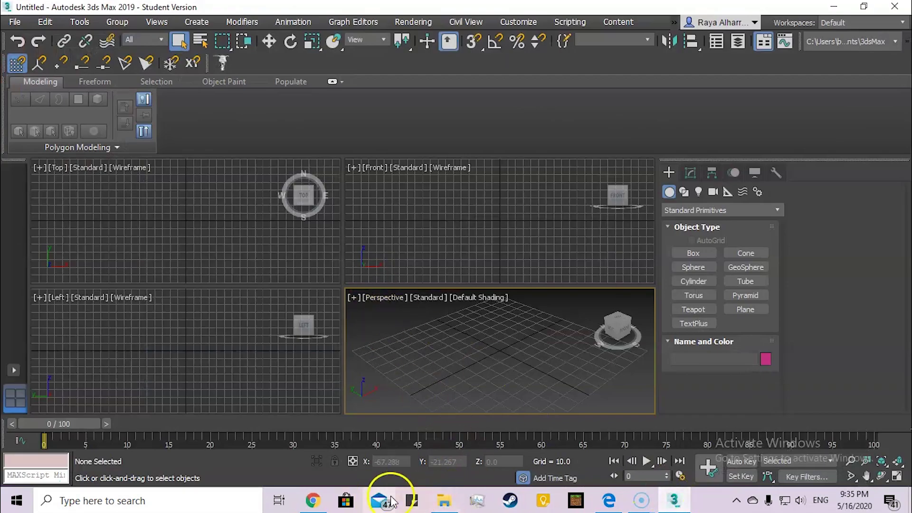
click(444, 500)
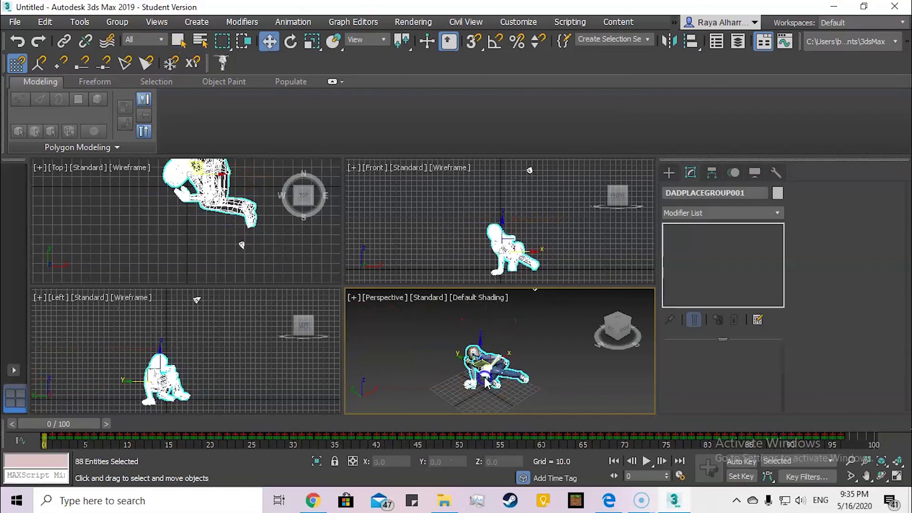
click(494, 360)
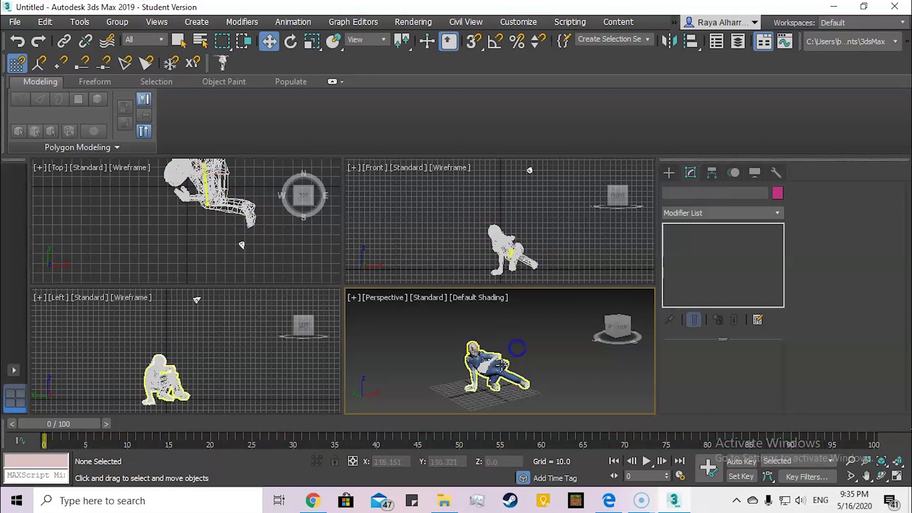
scroll(489, 368, up, 5)
key(alt+w)
Orbit to view the dancer, then play the breakdance animation through and stop it.
middle_drag(470, 368, 374, 274)
scroll(374, 274, down, 5)
scroll(374, 274, up, 3)
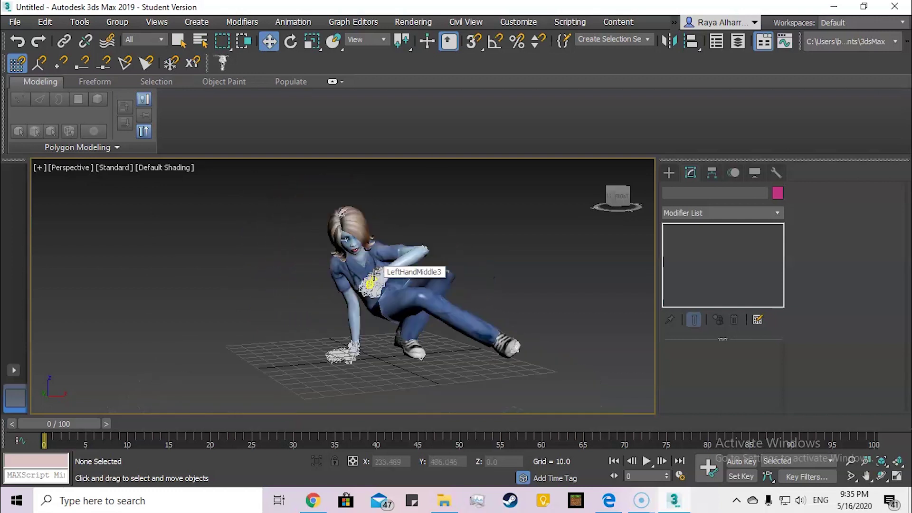
scroll(374, 274, down, 2)
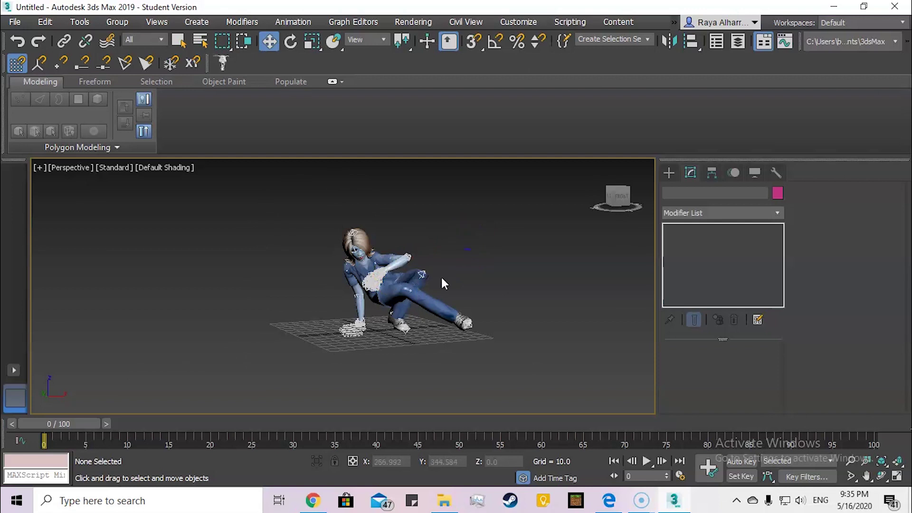
click(646, 463)
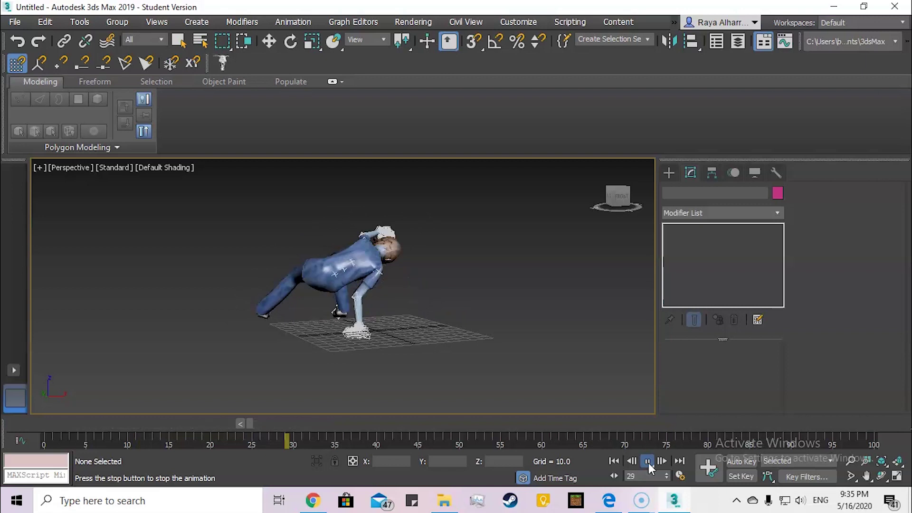
click(648, 462)
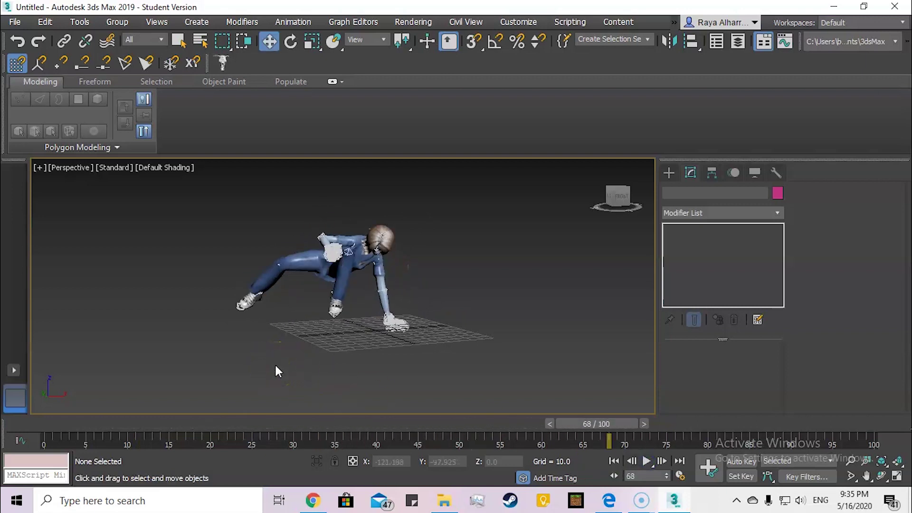
Reset the 3ds Max scene through File > Reset without saving the imported animation.
click(11, 21)
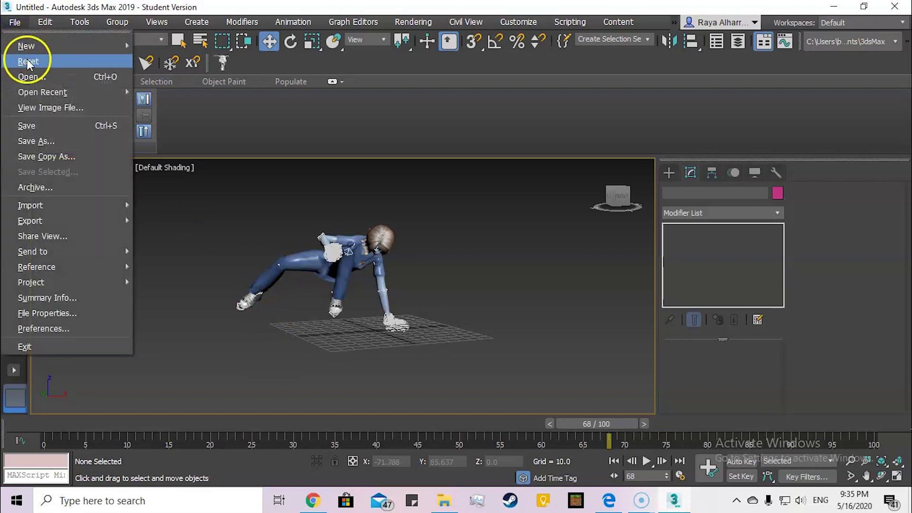
click(28, 61)
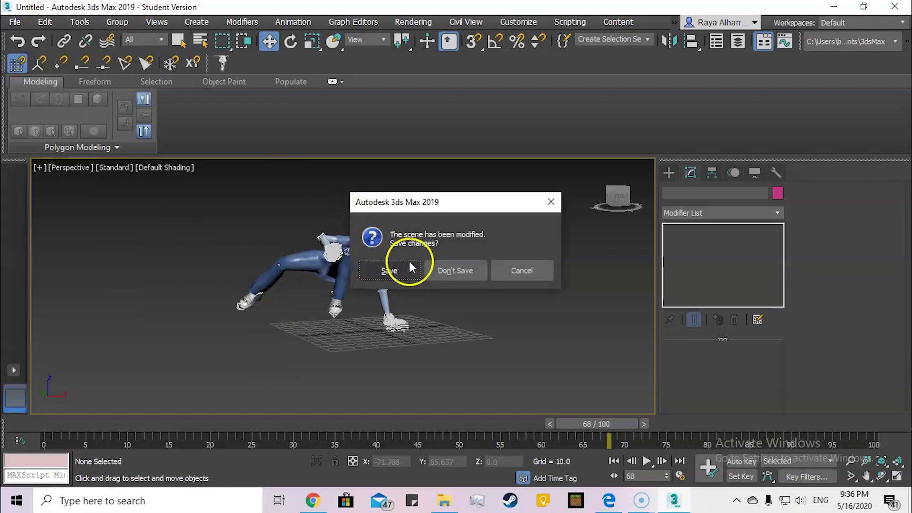
click(447, 269)
click(431, 270)
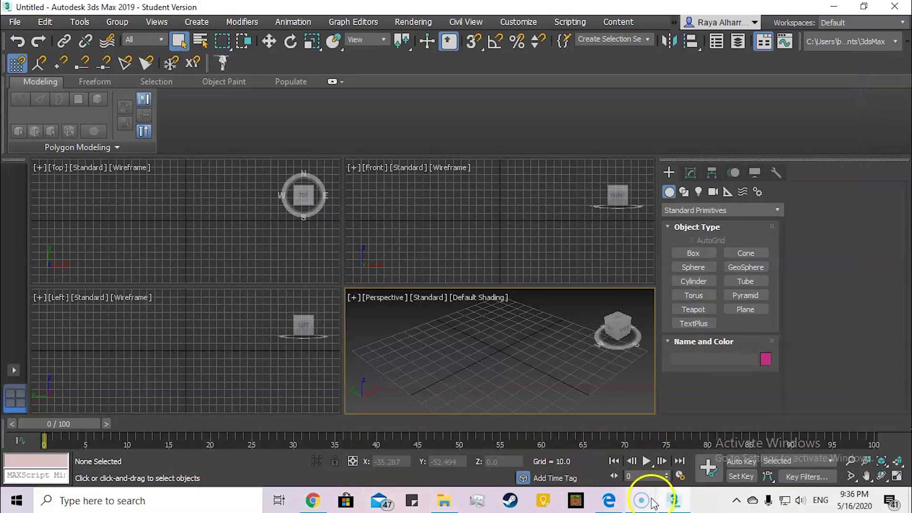
mouse_move(641, 501)
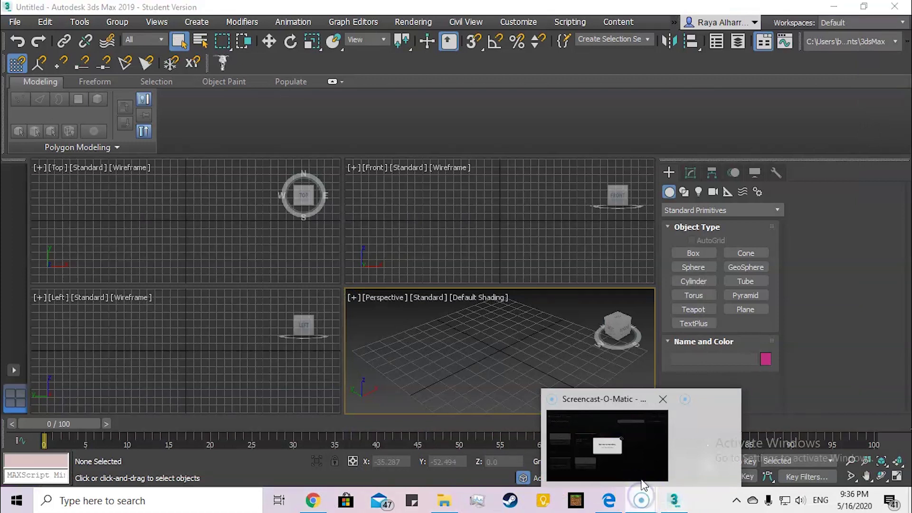
Back in Mixamo, set Skin to Without Skin and start the FBX download.
click(643, 485)
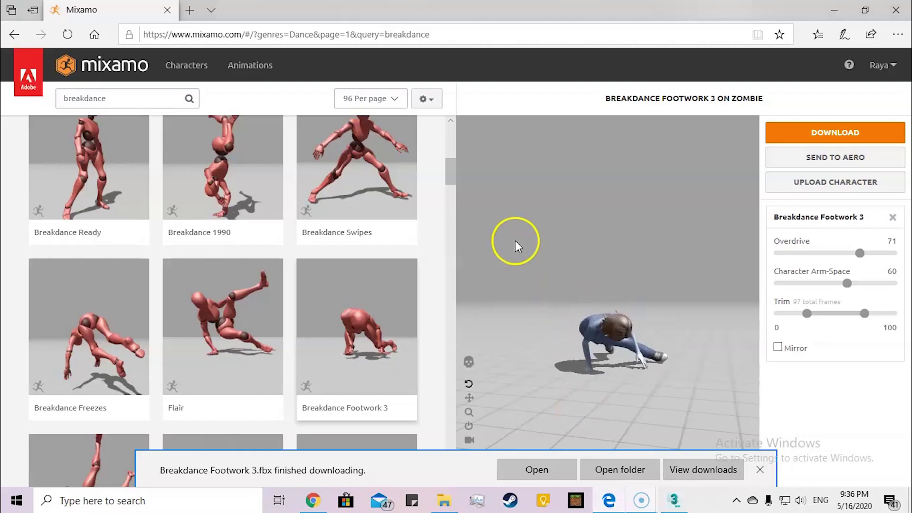
click(760, 470)
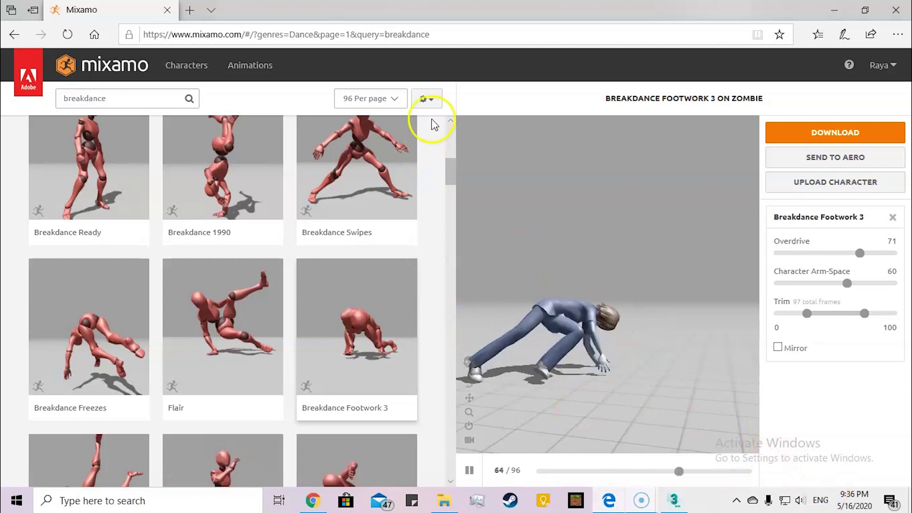
click(834, 134)
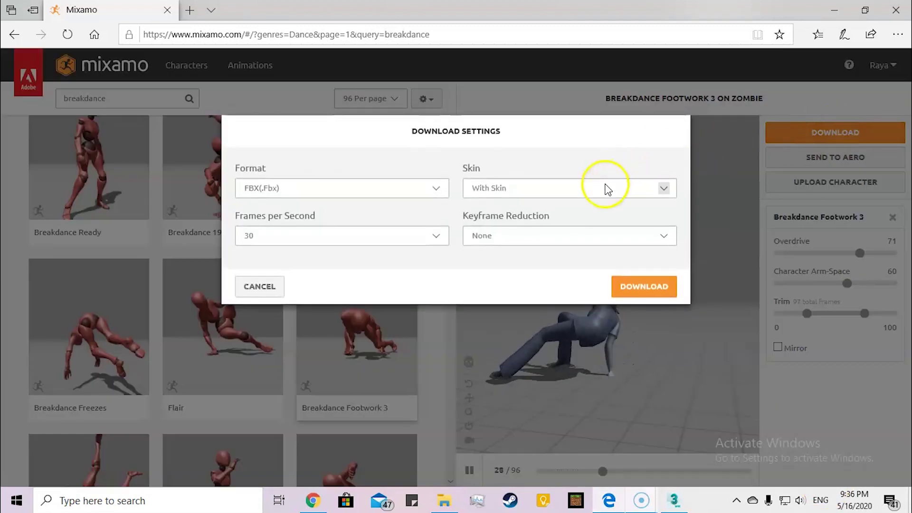
click(608, 189)
click(577, 199)
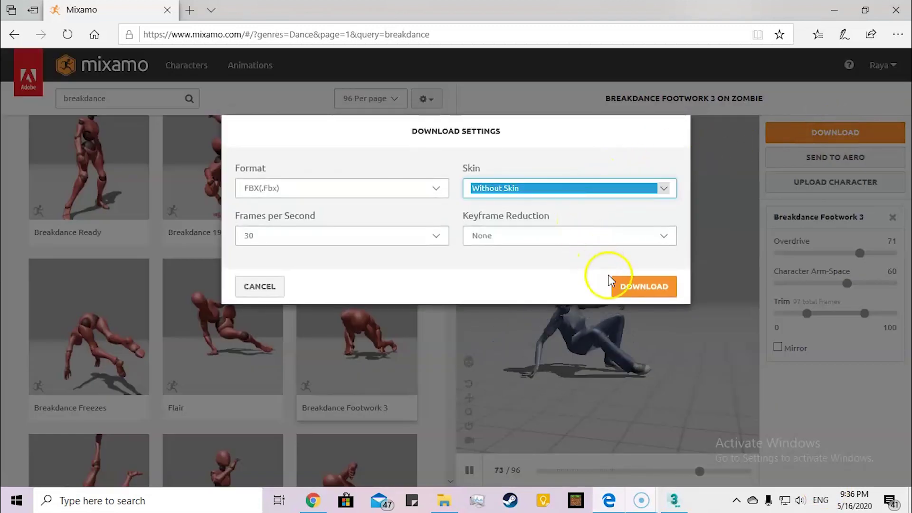
click(627, 290)
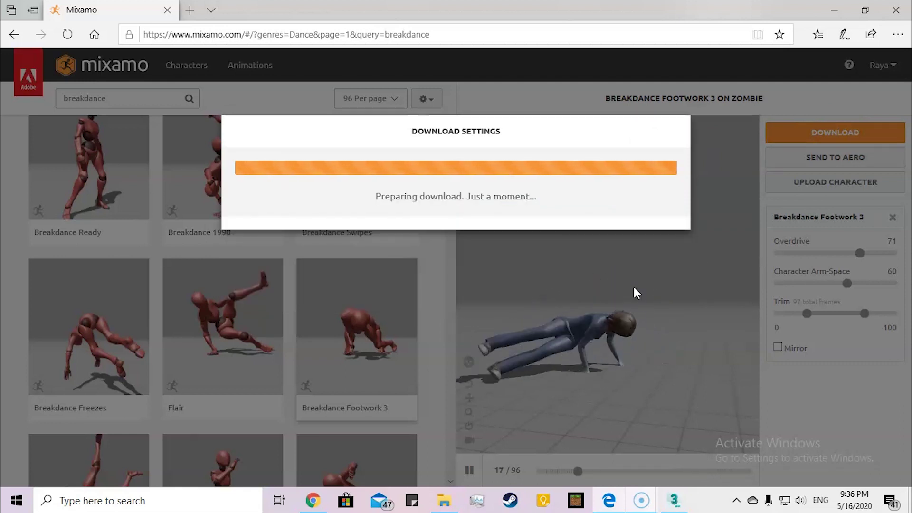
Save the skin-less Breakdance Footwork 3.fbx into a newly created folder using Save as.
drag(632, 290, 625, 340)
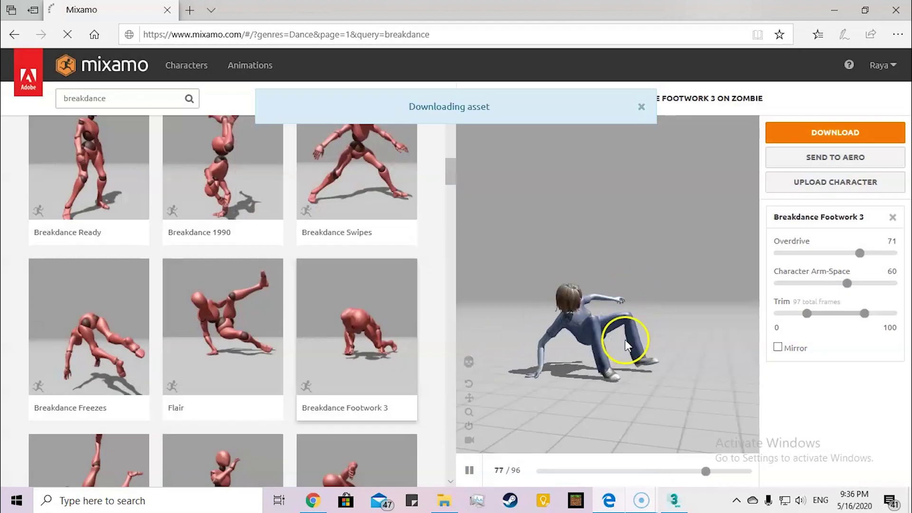
click(646, 467)
click(636, 441)
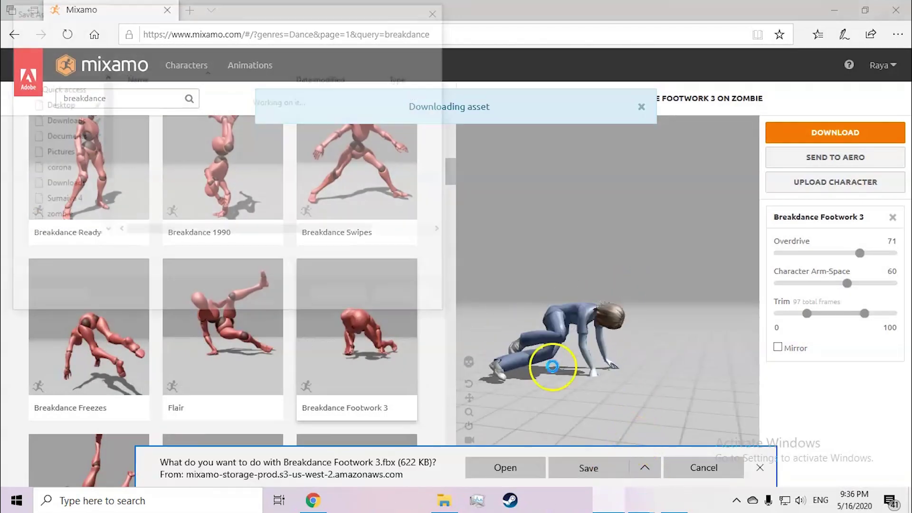
click(206, 256)
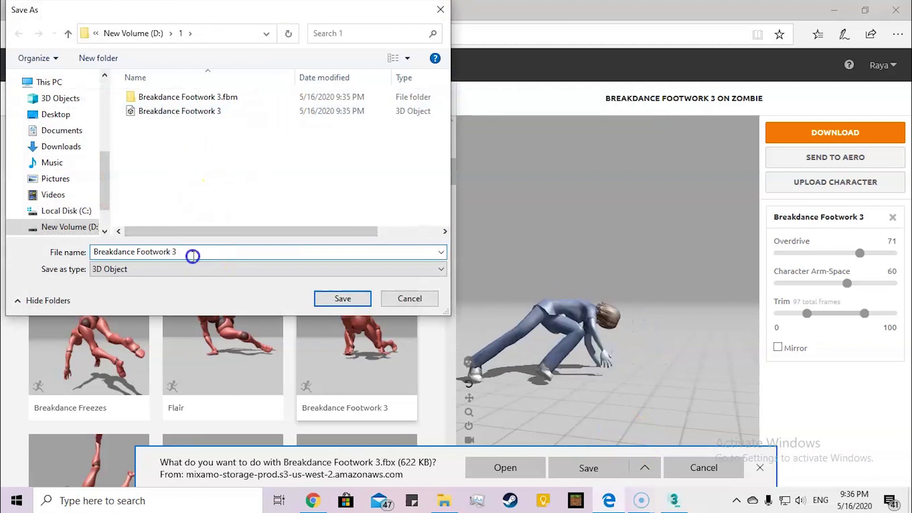
click(98, 58)
click(226, 155)
click(160, 112)
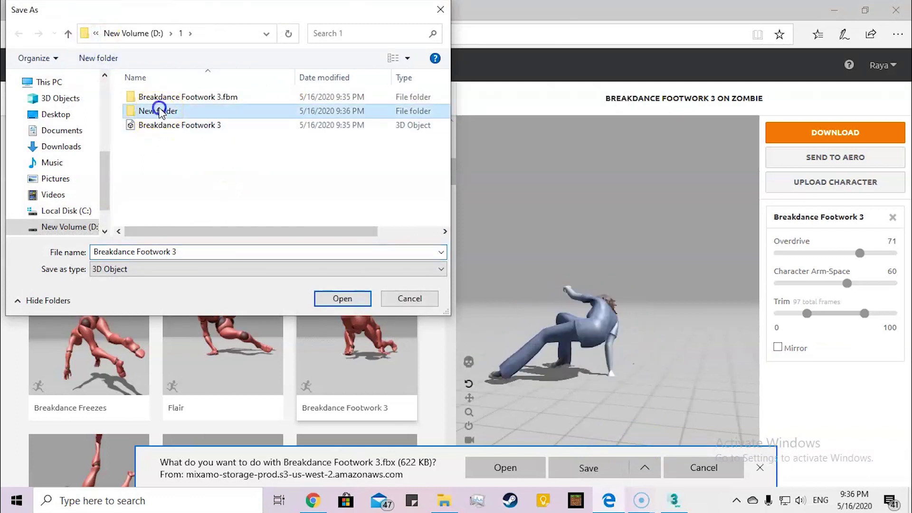
click(343, 298)
click(342, 299)
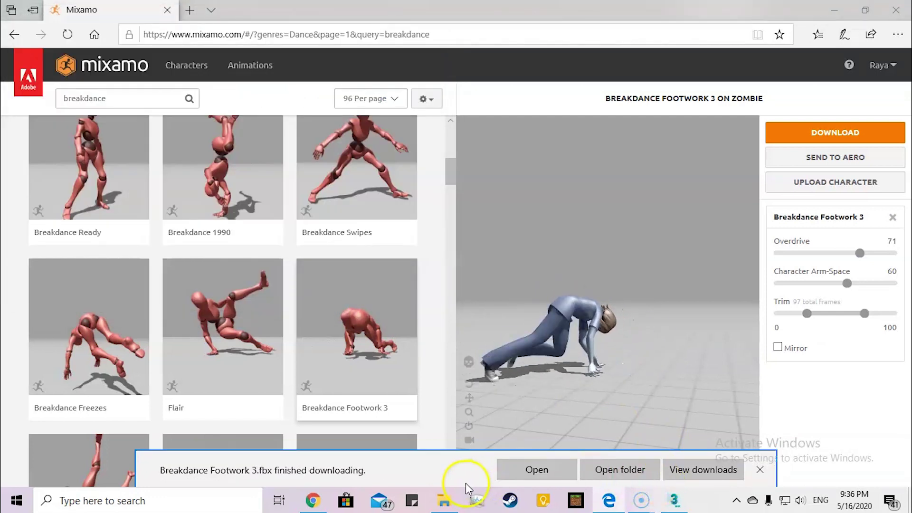
Confirm the download in New folder in File Explorer and return to 3ds Max.
click(445, 500)
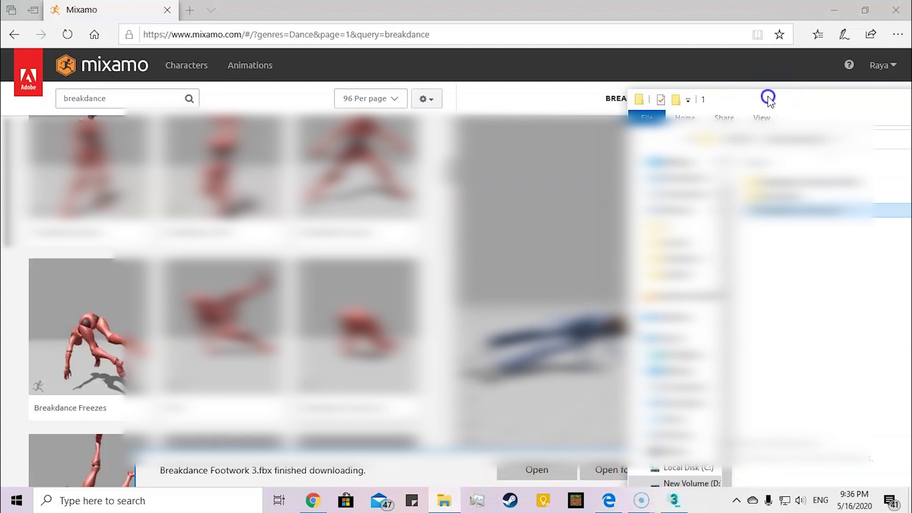
drag(768, 98, 316, 49)
double_click(336, 140)
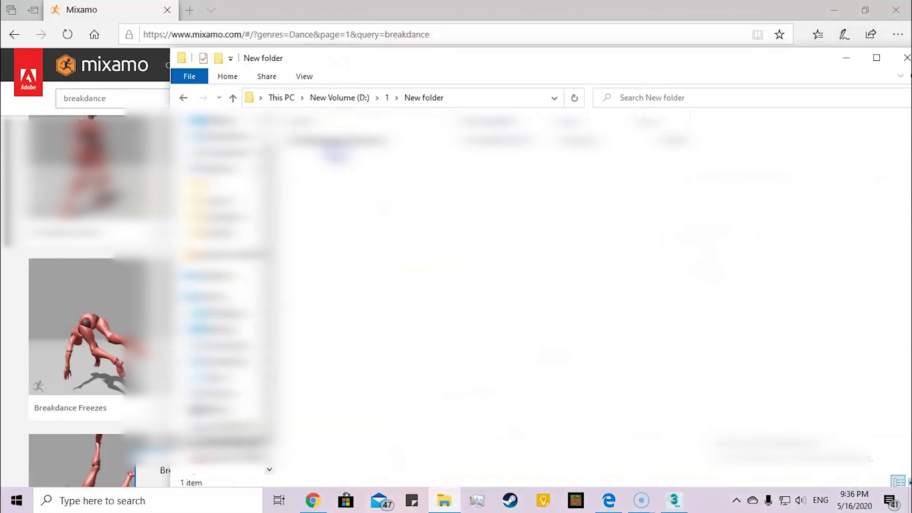
click(689, 502)
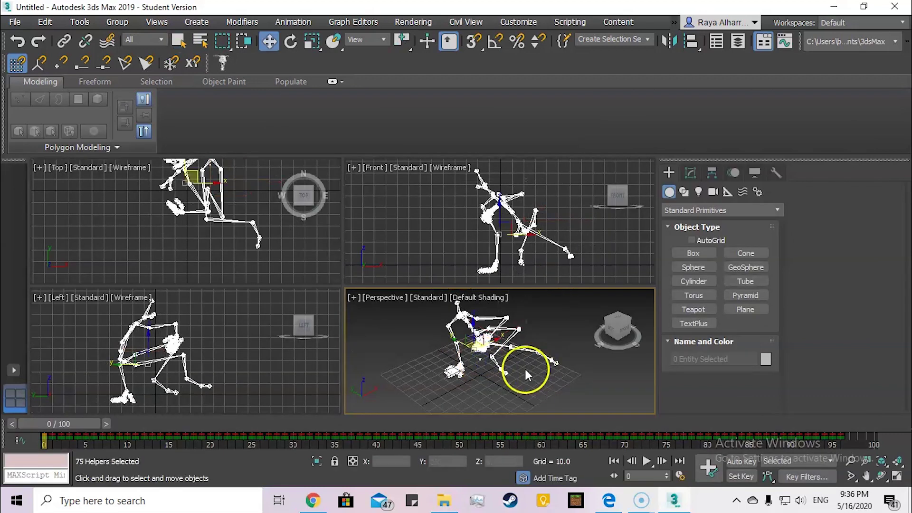
Maximize the Perspective viewport, orbit to the skeleton, and select its whole hierarchy from the root bone.
alt+middle_drag(525, 371, 386, 331)
key(alt+w)
click(436, 276)
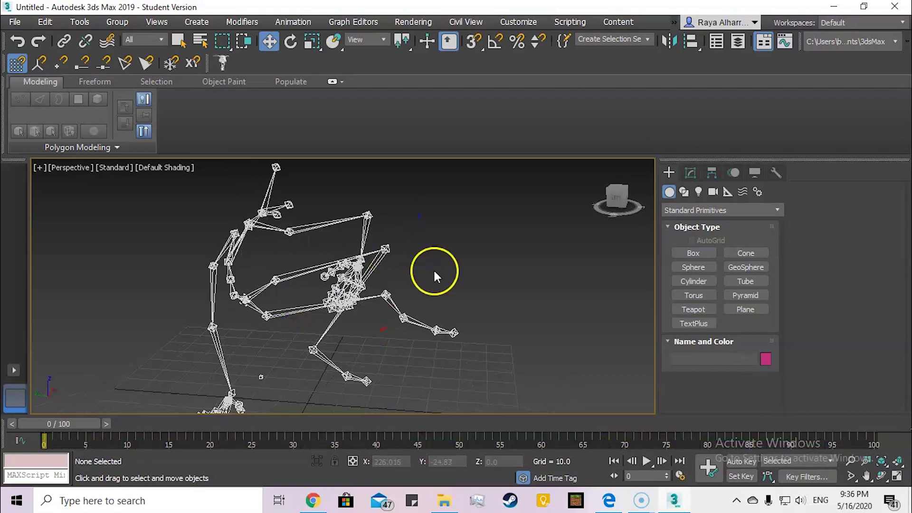
alt+middle_drag(436, 276, 401, 276)
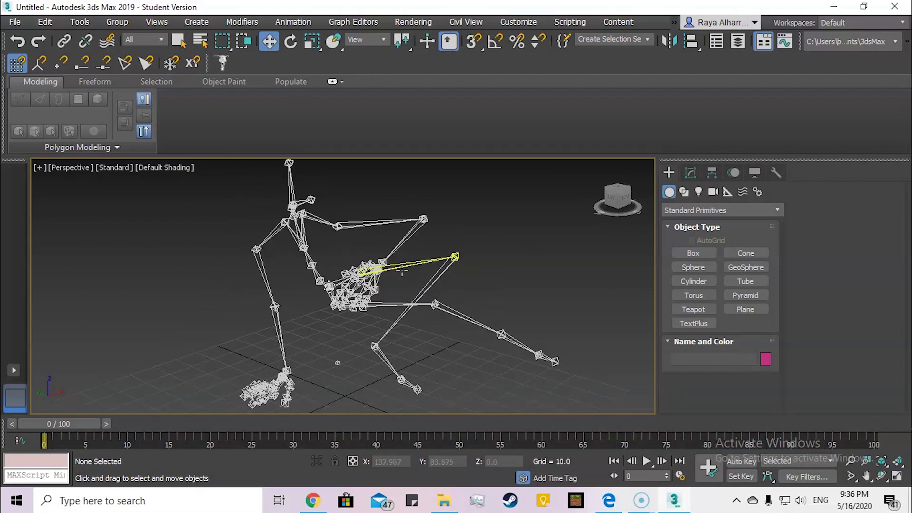
double_click(402, 270)
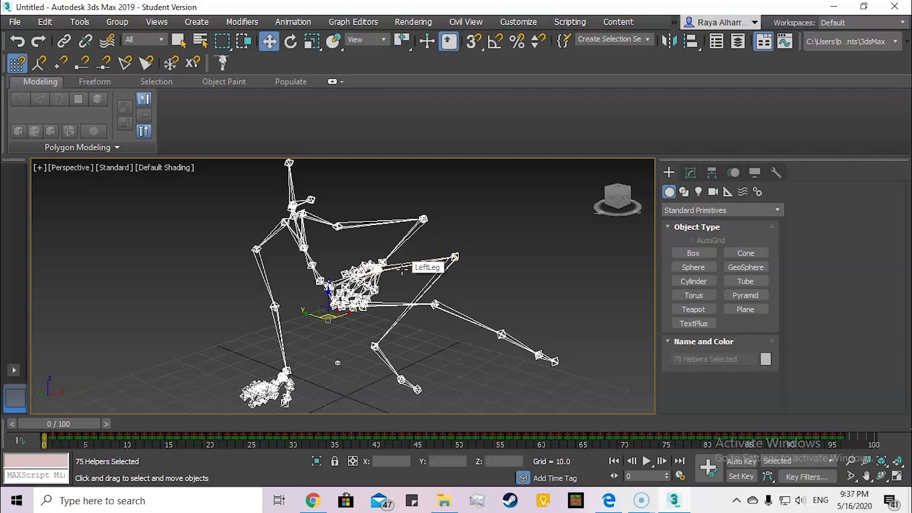
Delete the selected skeleton and move the windows aside to uncover the desktop.
key(Delete)
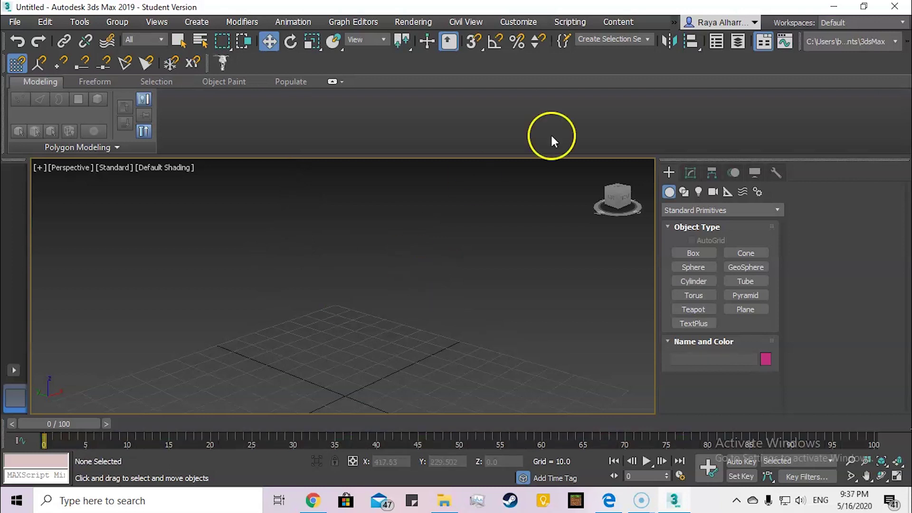
double_click(765, 10)
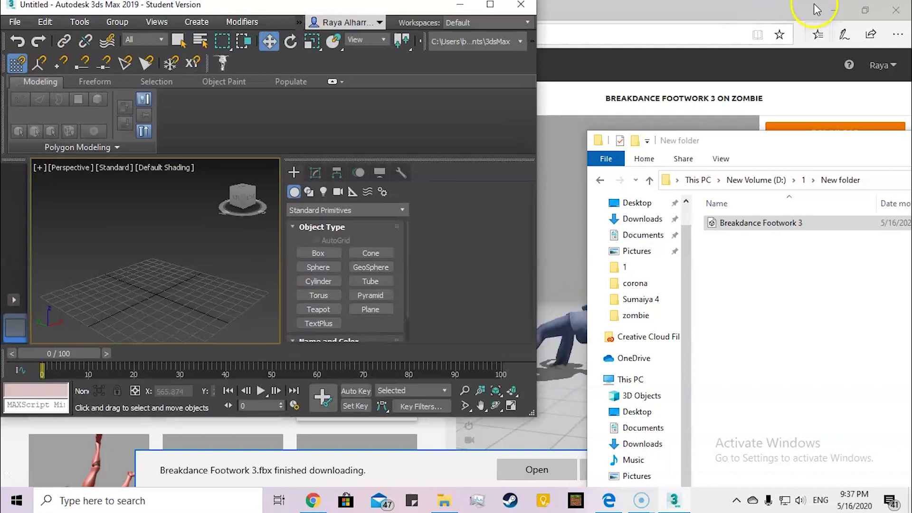
click(834, 10)
click(772, 8)
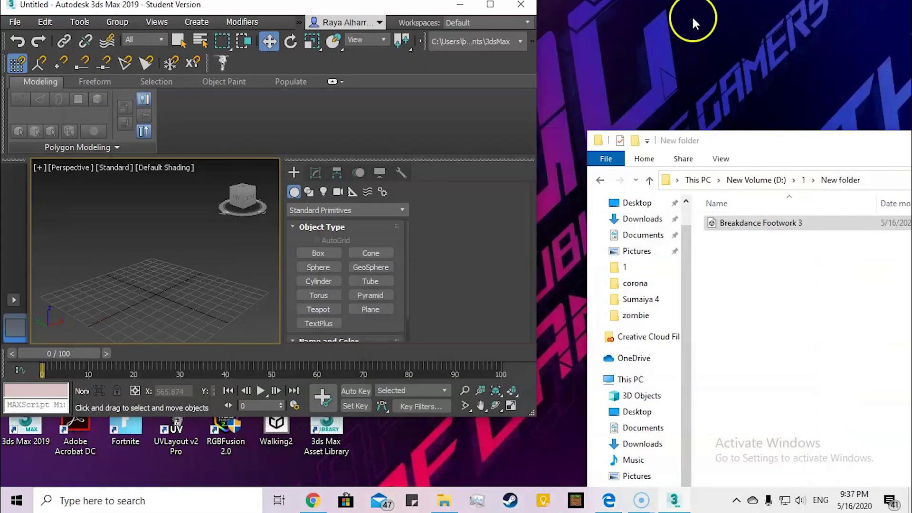
drag(380, 10, 742, 38)
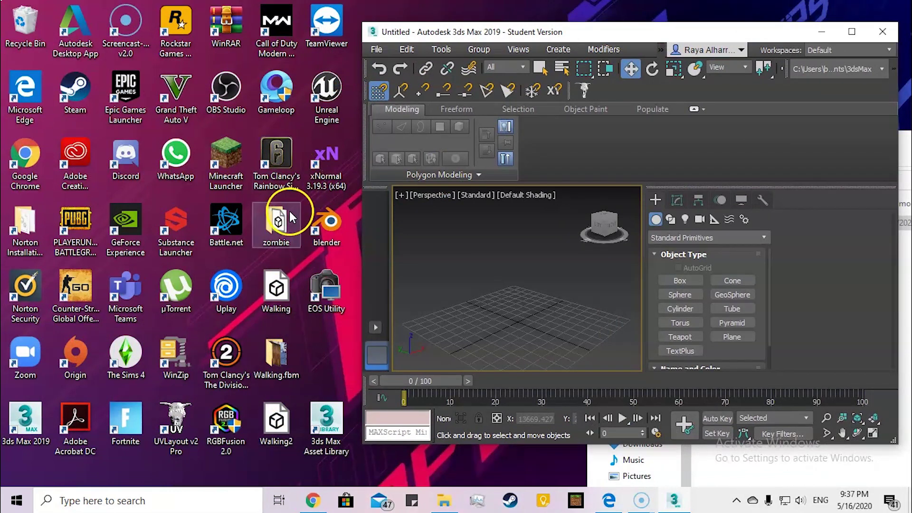
Drag the zombie FBX from the desktop zombie folder into 3ds Max, import it, and maximize the window.
double_click(280, 221)
double_click(153, 105)
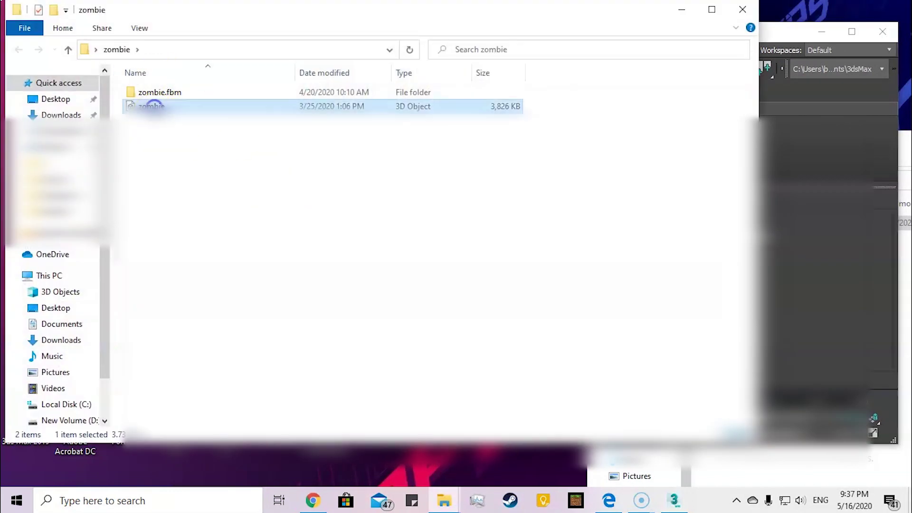
drag(377, 7, 138, 8)
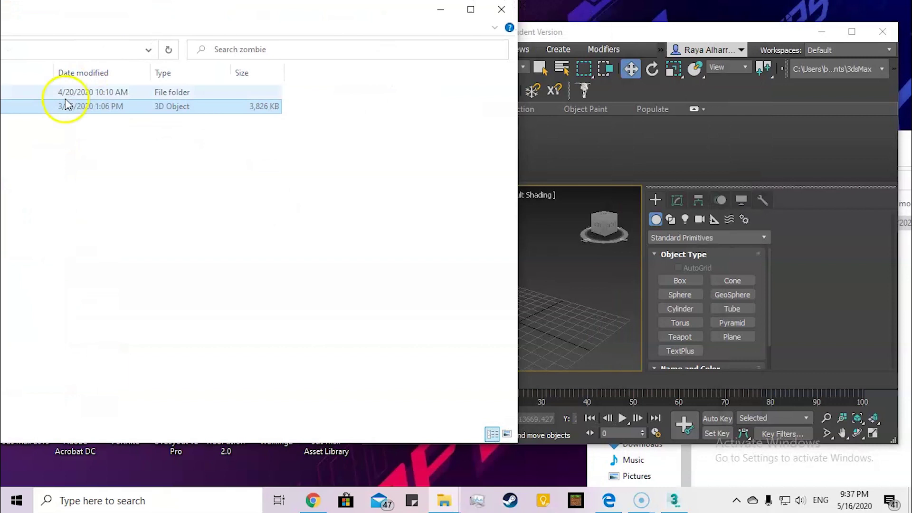
drag(545, 248, 561, 274)
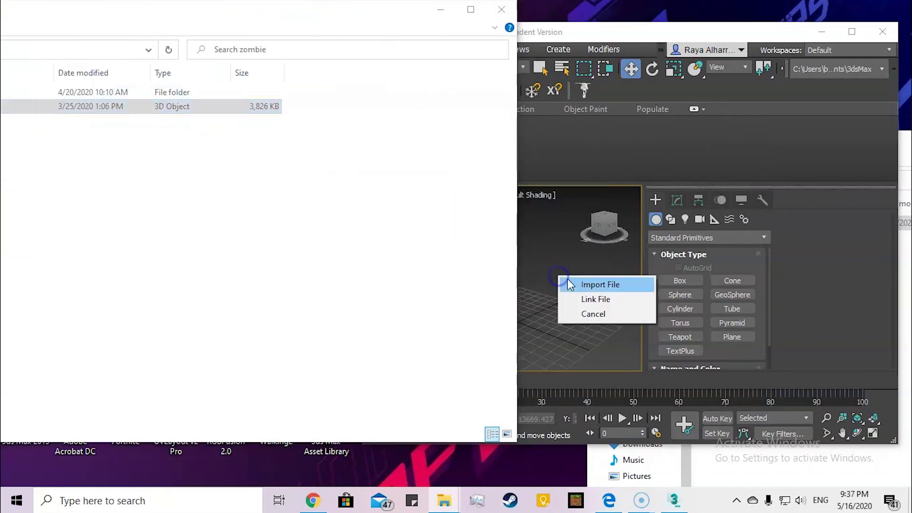
click(570, 283)
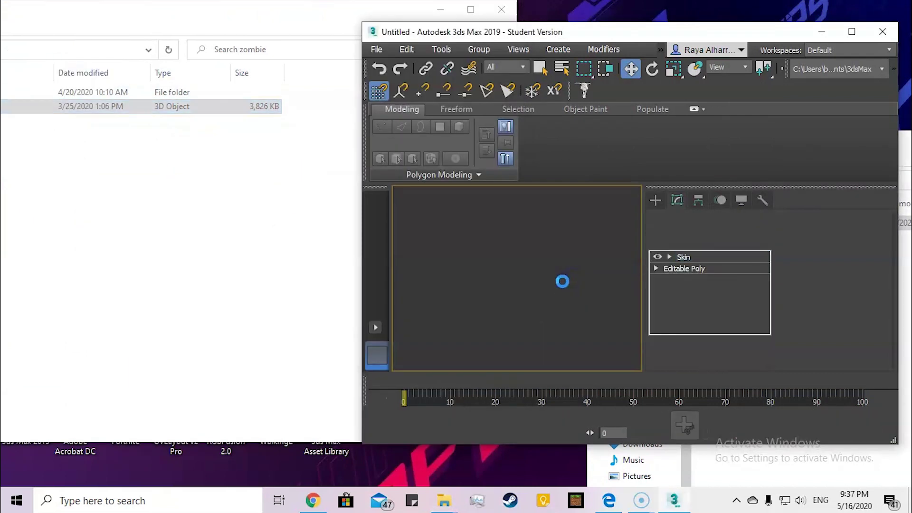
click(505, 310)
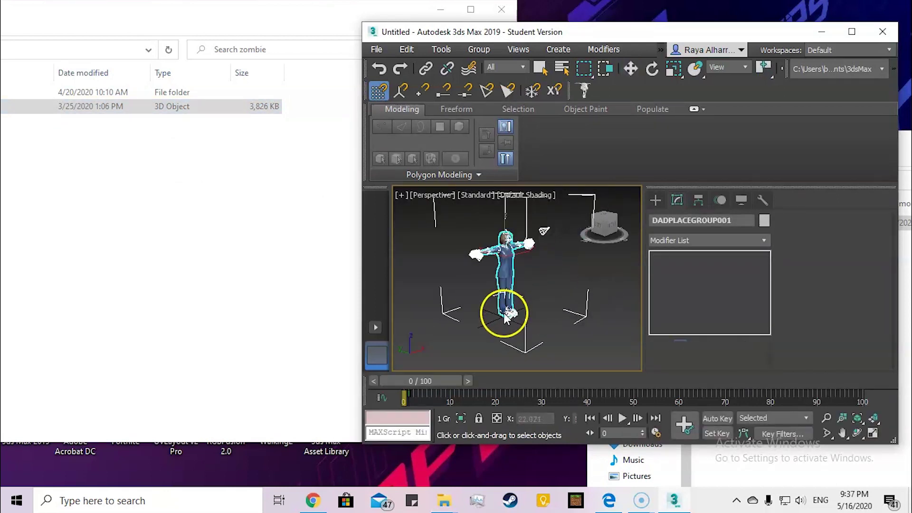
key(w)
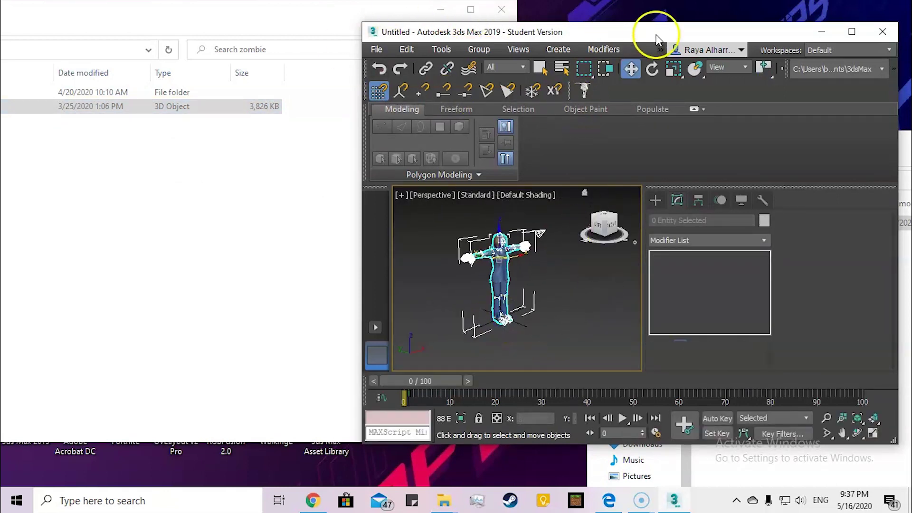
double_click(809, 30)
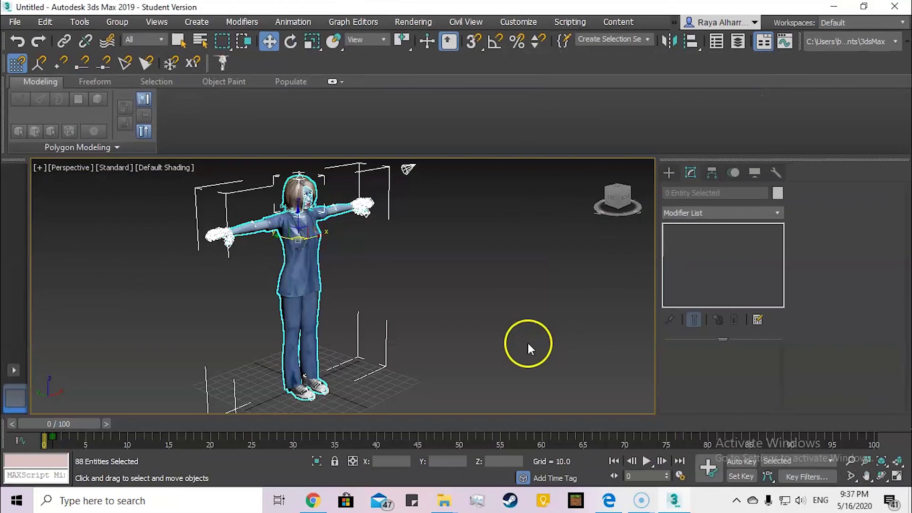
Orbit to the zombie's front and scrub the timeline to about frame 45 to preview the breakdance poses.
alt+middle_drag(320, 303, 336, 312)
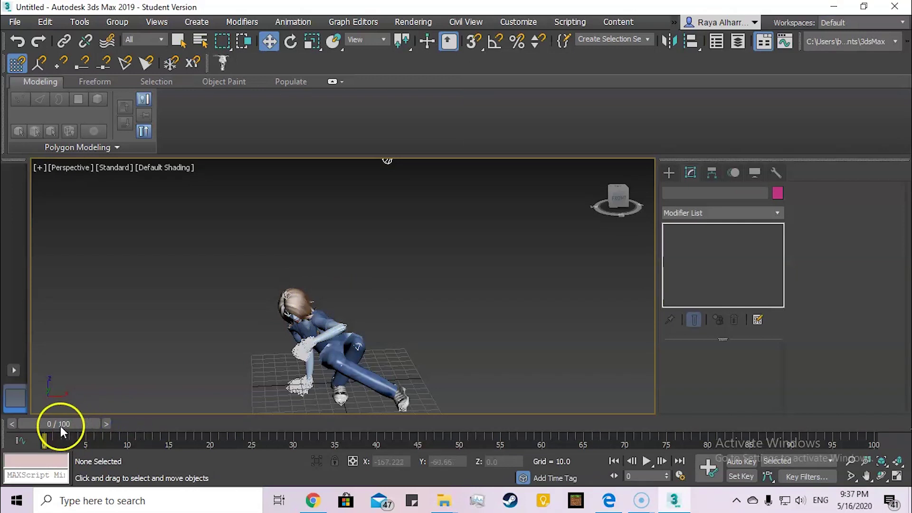
mouse_move(61, 430)
mouse_down()
mouse_move(309, 431)
mouse_move(528, 397)
mouse_move(811, 370)
mouse_move(733, 399)
mouse_move(352, 417)
mouse_move(54, 418)
mouse_up()
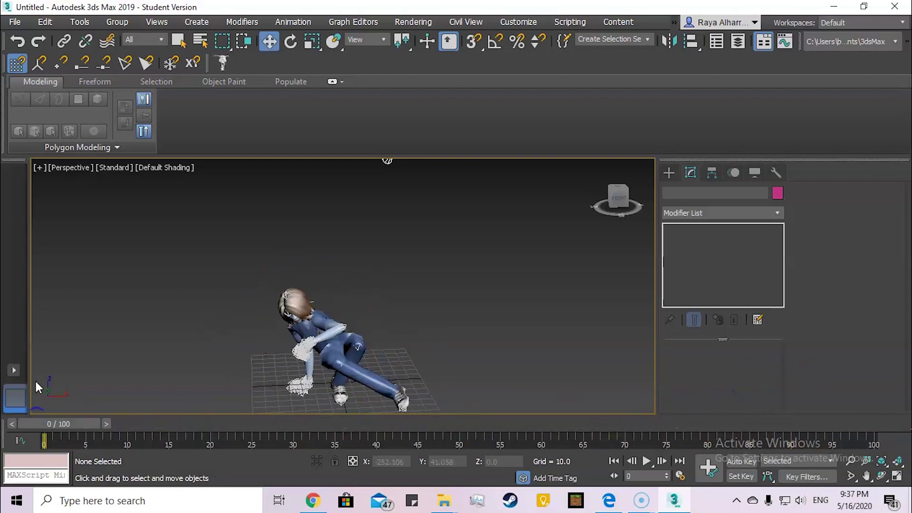